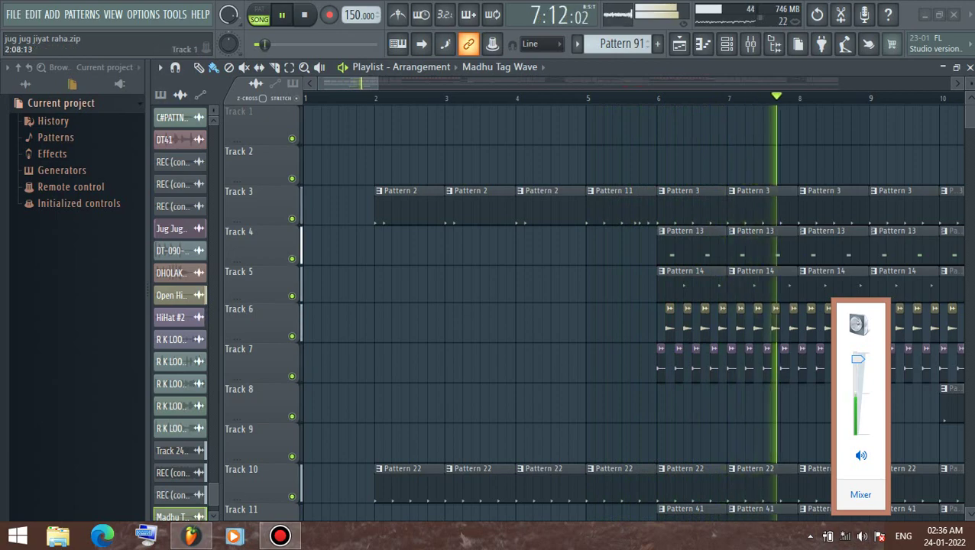
# Examine the arrangement's patterns and audio clips from Track 1 to Track 36 over the opening bars
pyautogui.click(399, 83)
pyautogui.moveTo(399, 84); pyautogui.dragTo(541, 83)
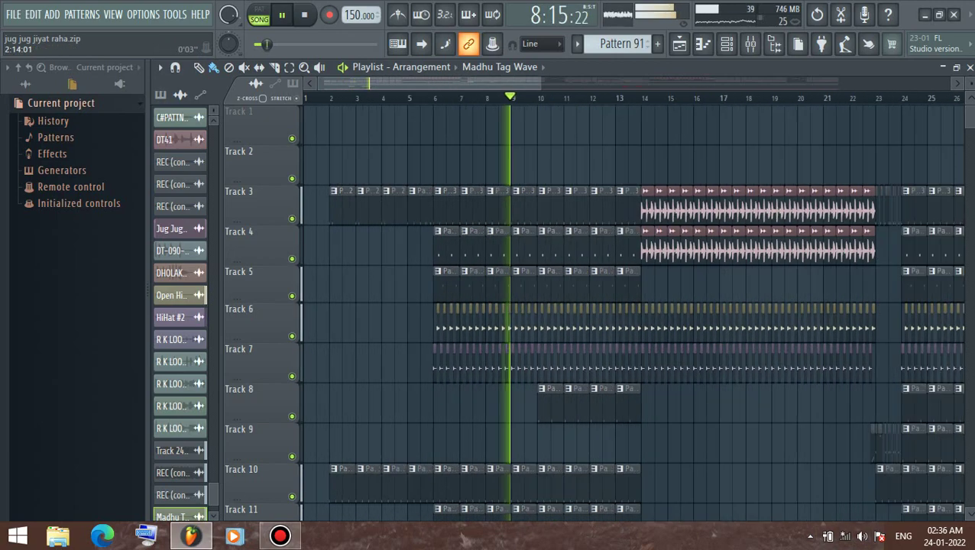
pyautogui.press('pagedown')
pyautogui.scroll(-4, 633, 305)
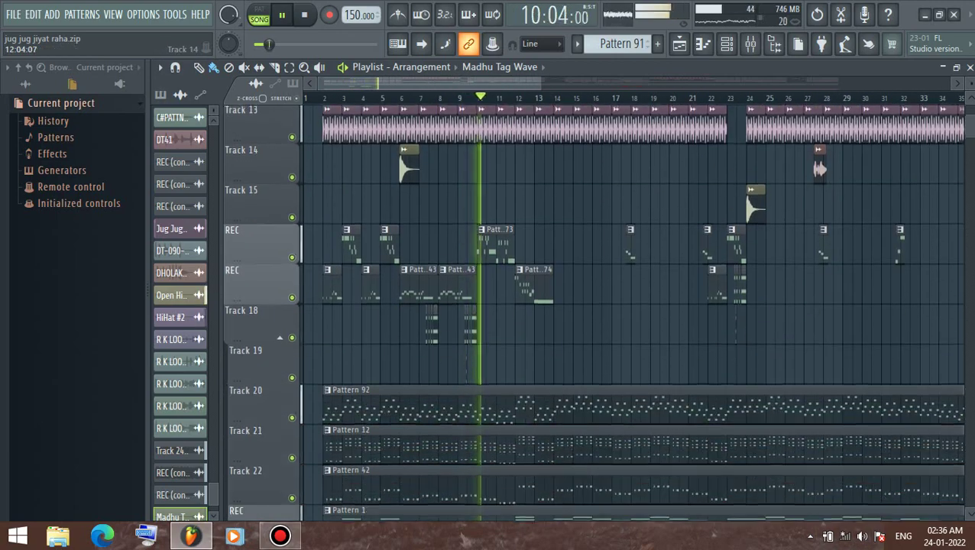
pyautogui.scroll(1, 544, 184)
pyautogui.scroll(-4, 544, 184)
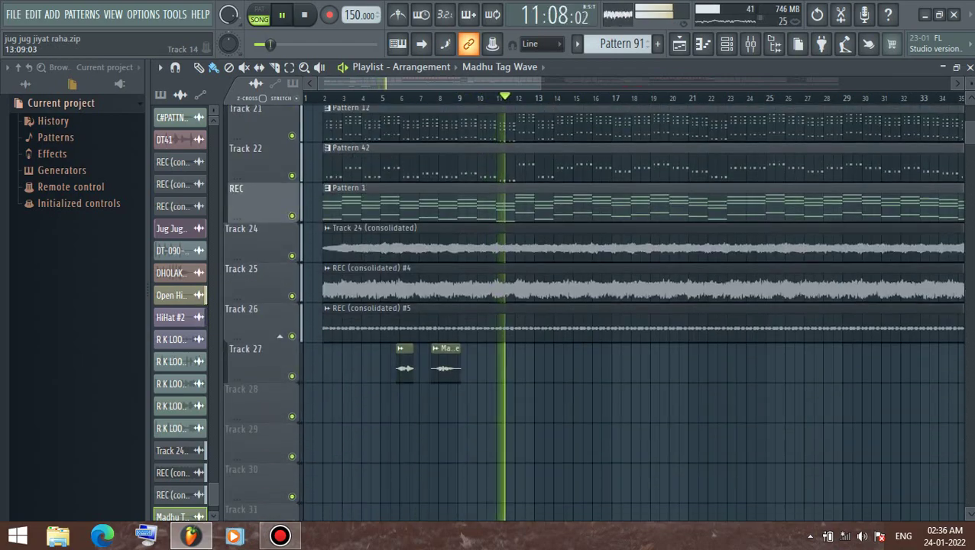
pyautogui.scroll(10, 633, 305)
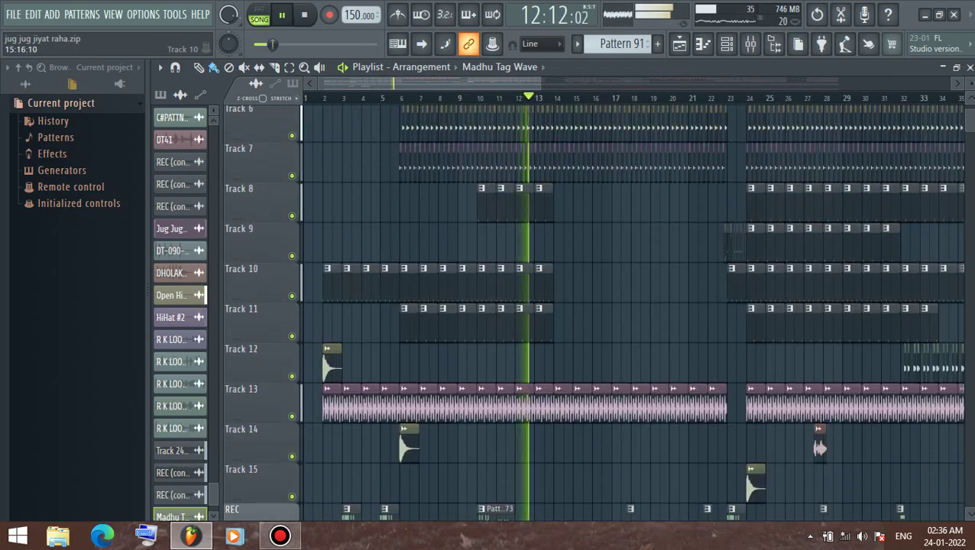
pyautogui.scroll(-15, 633, 306)
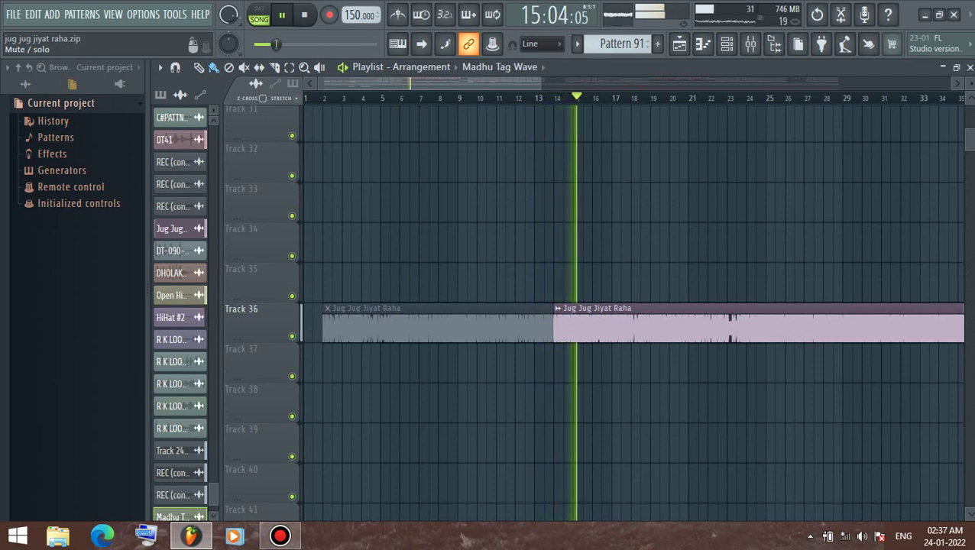
# Mute and unmute the Jug Jug Jiyat Raha audio on Track 36 twice to compare playback with and without it
pyautogui.click(291, 336)
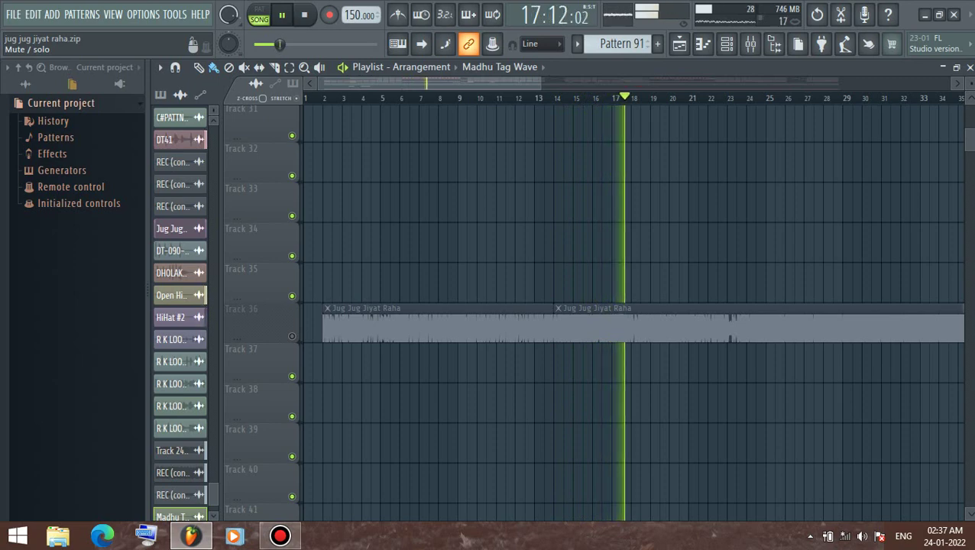
pyautogui.click(291, 337)
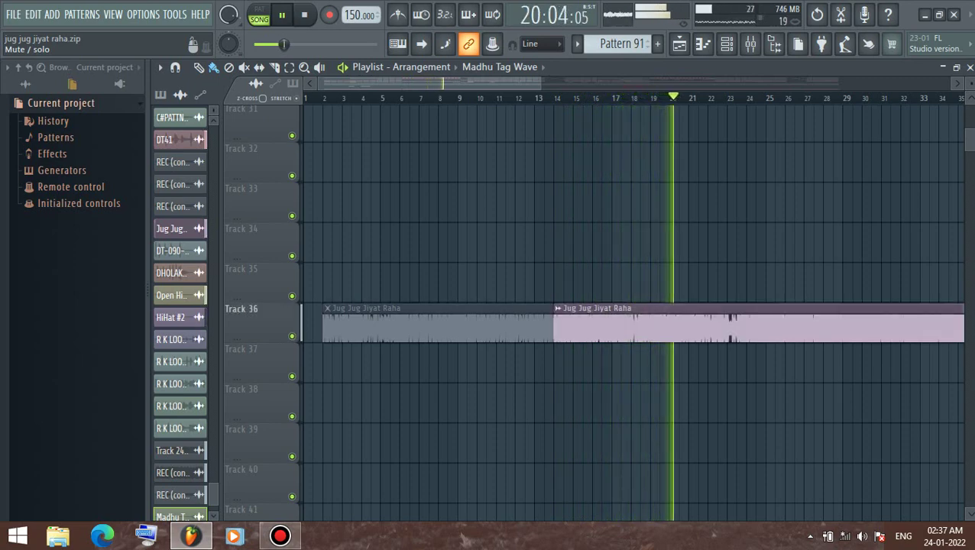
pyautogui.click(291, 337)
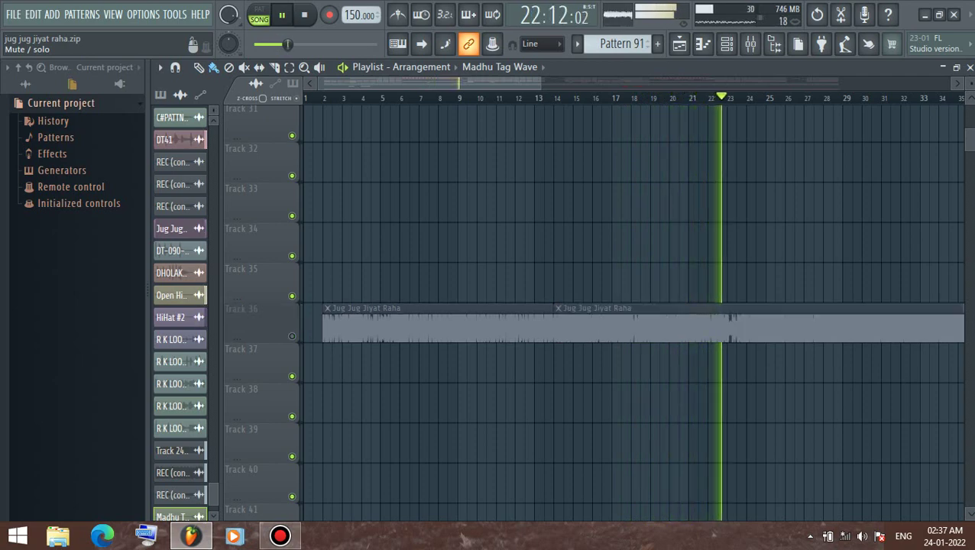
pyautogui.click(291, 336)
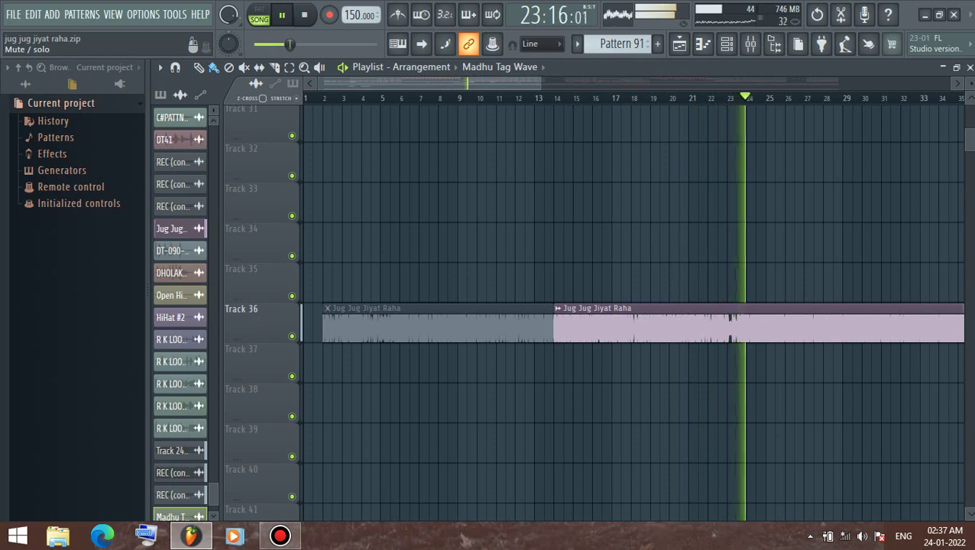
# Lower the Jug Jug Jiyat Raha mixer track's volume to -15.4 dB and return to the playlist
pyautogui.scroll(-3, 626, 242)
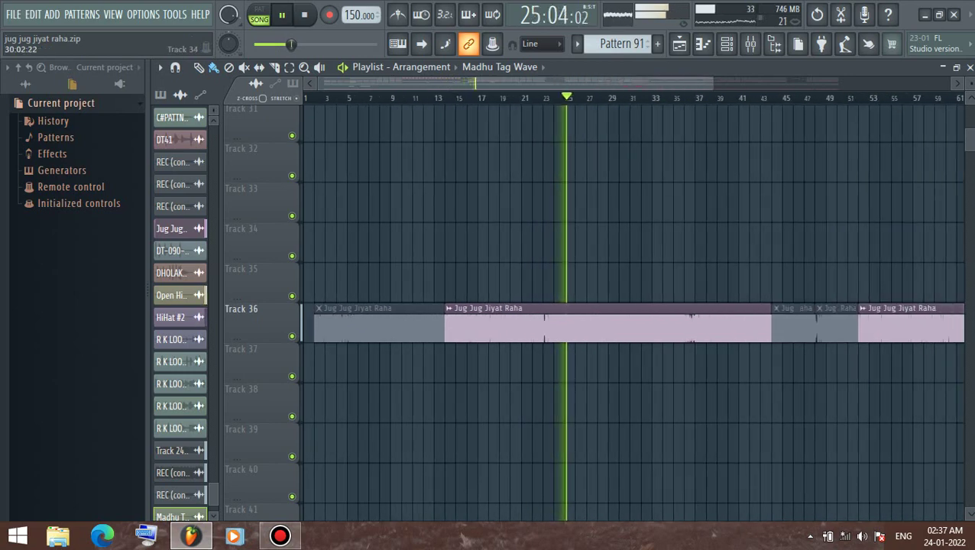
pyautogui.scroll(3, 627, 243)
pyautogui.click(750, 44)
pyautogui.scroll(3, 498, 183)
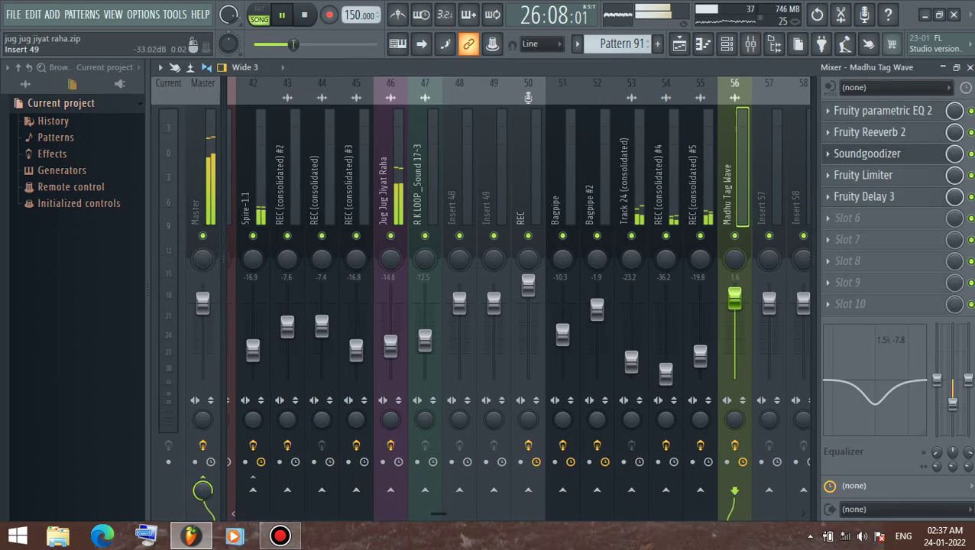
pyautogui.scroll(4, 502, 183)
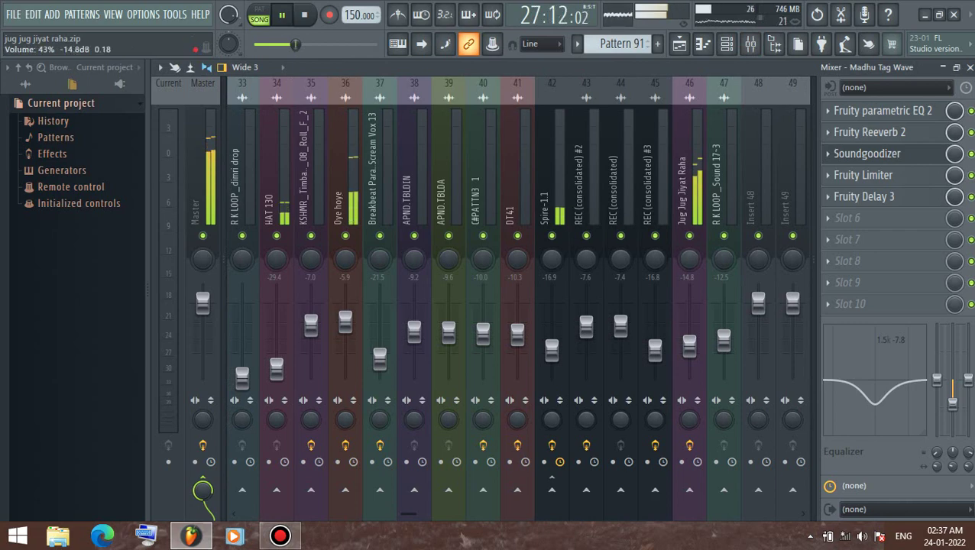
pyautogui.moveTo(689, 345); pyautogui.dragTo(689, 342)
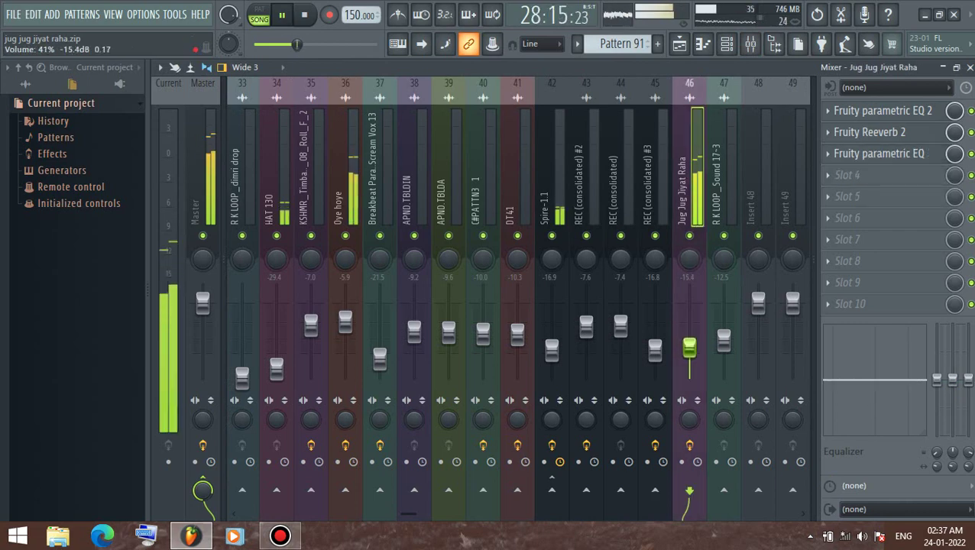
pyautogui.press('F9')
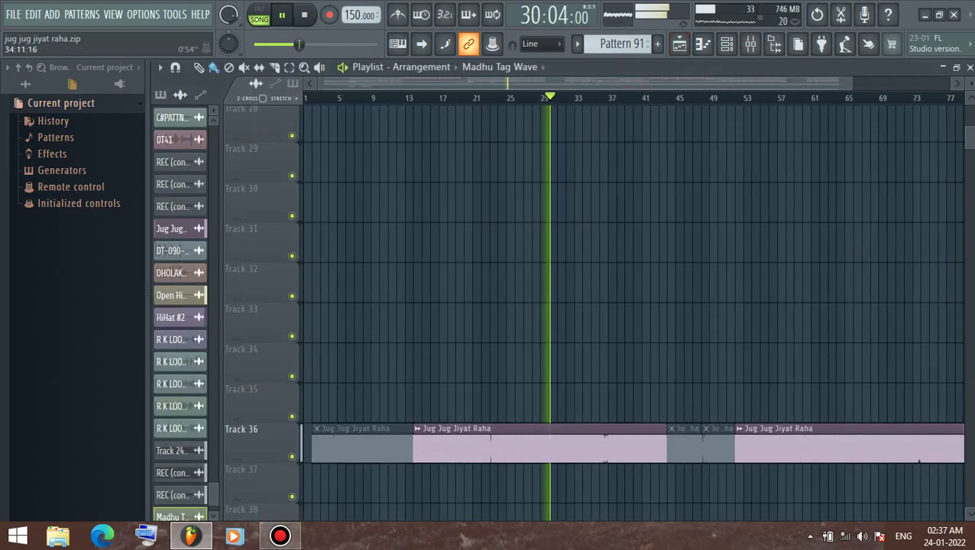
# Briefly mute Track 36 and re-enable it to compare the music with and without the song audio
pyautogui.scroll(-2, 321, 290)
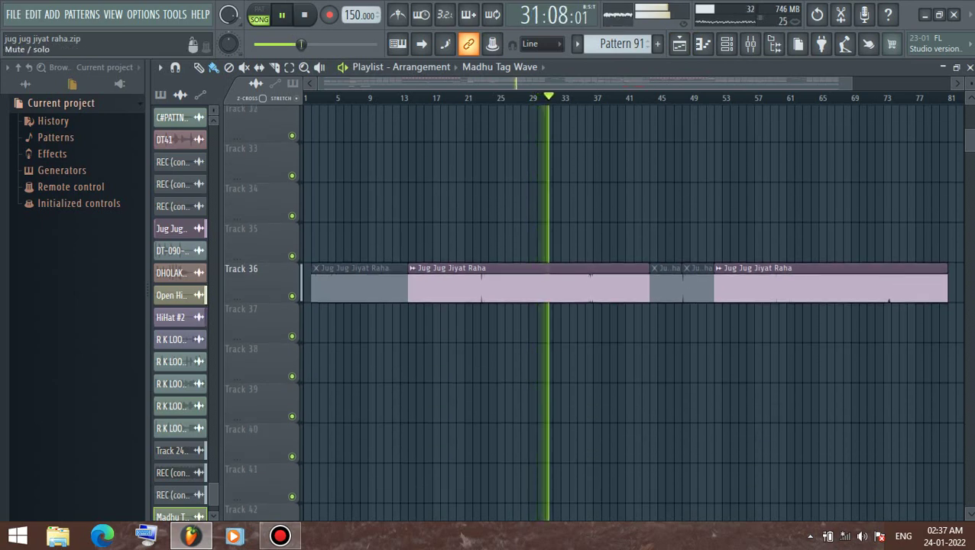
pyautogui.click(291, 296)
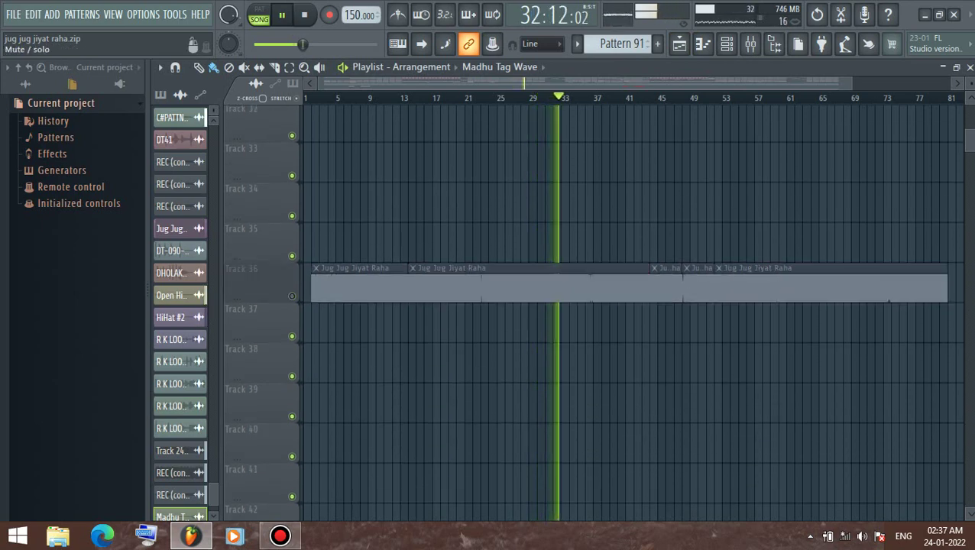
pyautogui.click(291, 296)
# Examine the percussion patterns and audio clips on the upper tracks around bars 29 to 61
pyautogui.scroll(10, 291, 296)
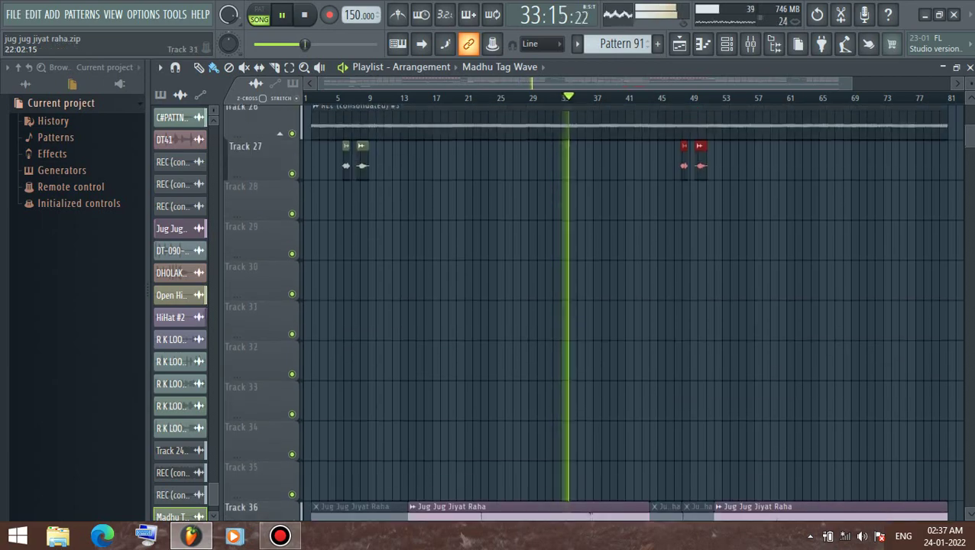
pyautogui.scroll(2, 623, 313)
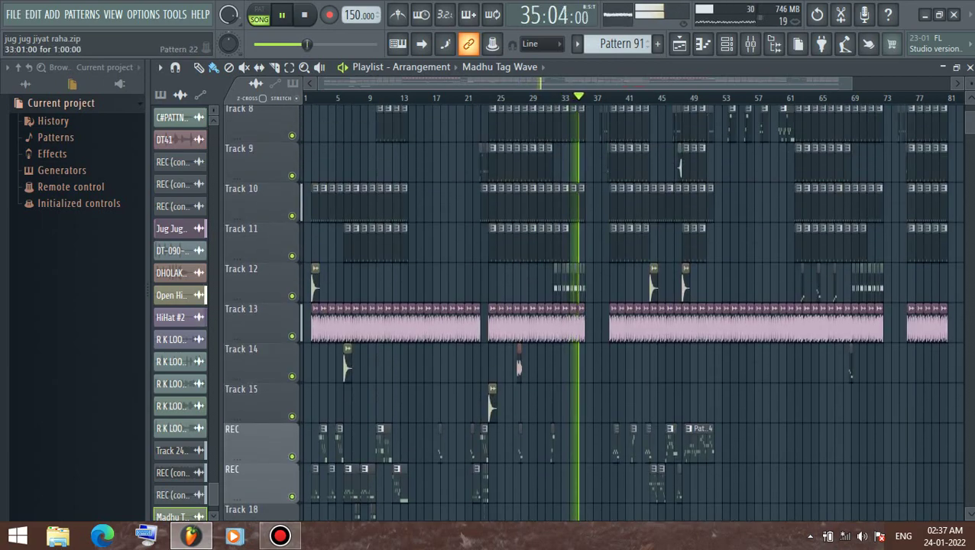
pyautogui.keyDown('ctrl'); pyautogui.scroll(8, 622, 313); pyautogui.keyUp('ctrl')
pyautogui.scroll(3, 623, 313)
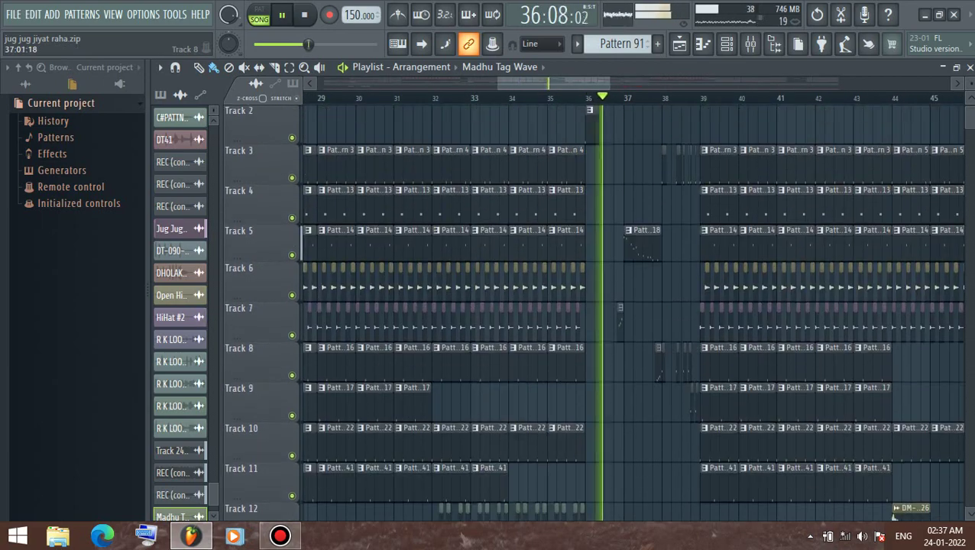
pyautogui.scroll(1, 622, 313)
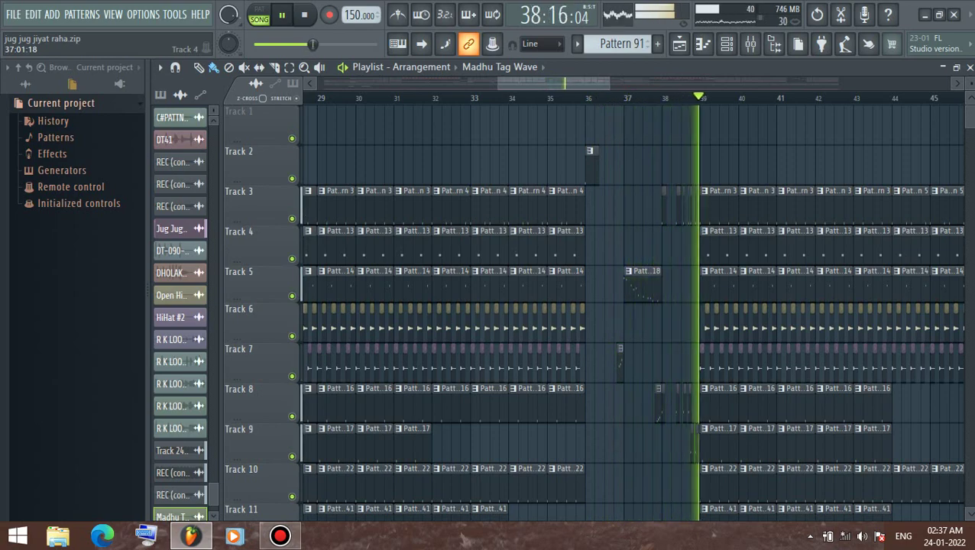
pyautogui.keyDown('ctrl'); pyautogui.scroll(-4, 623, 313); pyautogui.keyUp('ctrl')
pyautogui.keyDown('ctrl'); pyautogui.scroll(7, 624, 314); pyautogui.keyUp('ctrl')
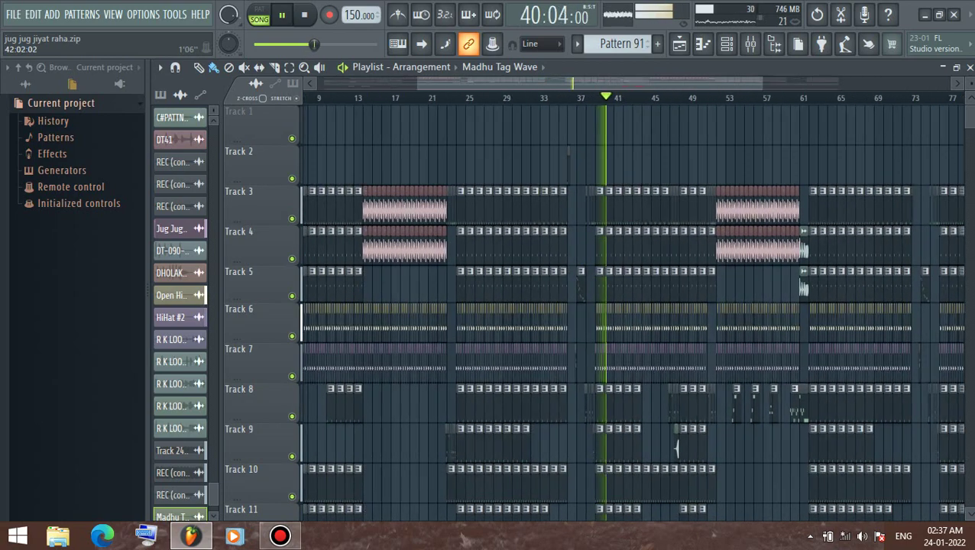
pyautogui.keyDown('ctrl'); pyautogui.scroll(-5, 624, 313); pyautogui.keyUp('ctrl')
pyautogui.keyDown('ctrl'); pyautogui.scroll(8, 691, 449); pyautogui.keyUp('ctrl')
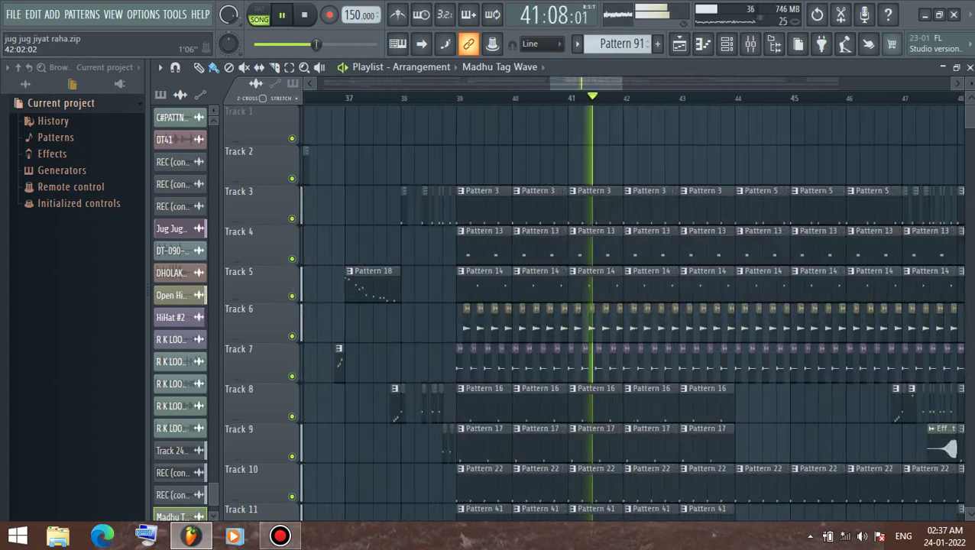
pyautogui.keyDown('ctrl'); pyautogui.scroll(-3, 707, 449); pyautogui.keyUp('ctrl')
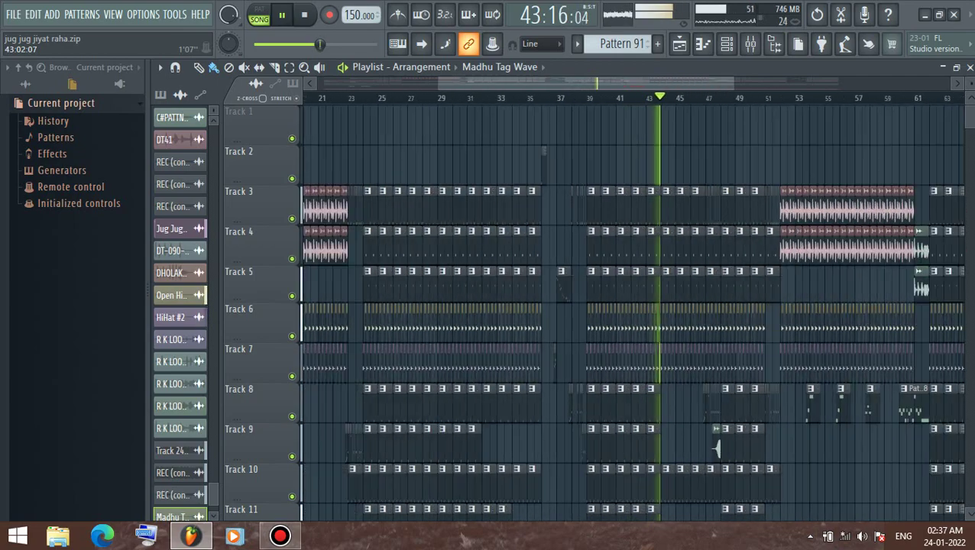
# Inspect Pattern 82 from the REC track in the piano roll and return to the playlist
pyautogui.scroll(-7, 699, 183)
pyautogui.scroll(3, 699, 183)
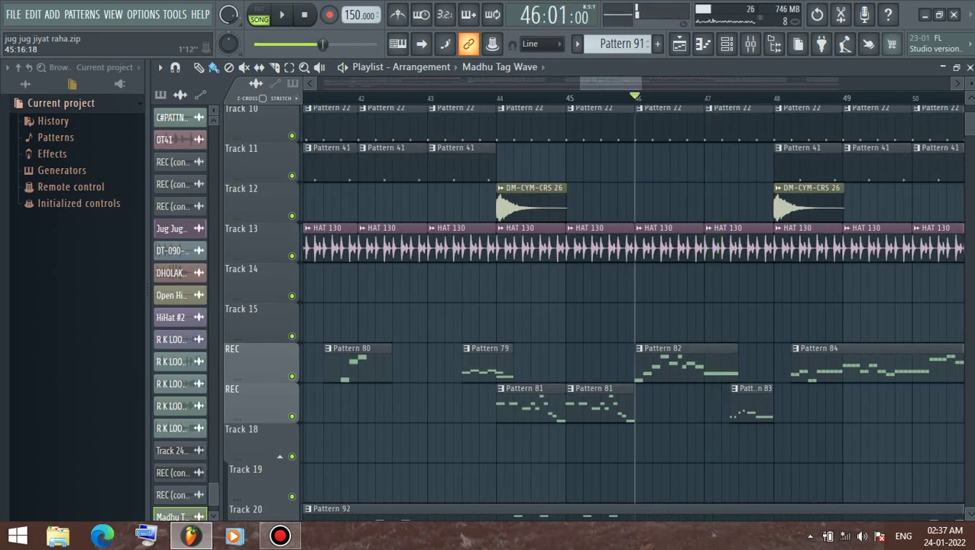
pyautogui.doubleClick(690, 366)
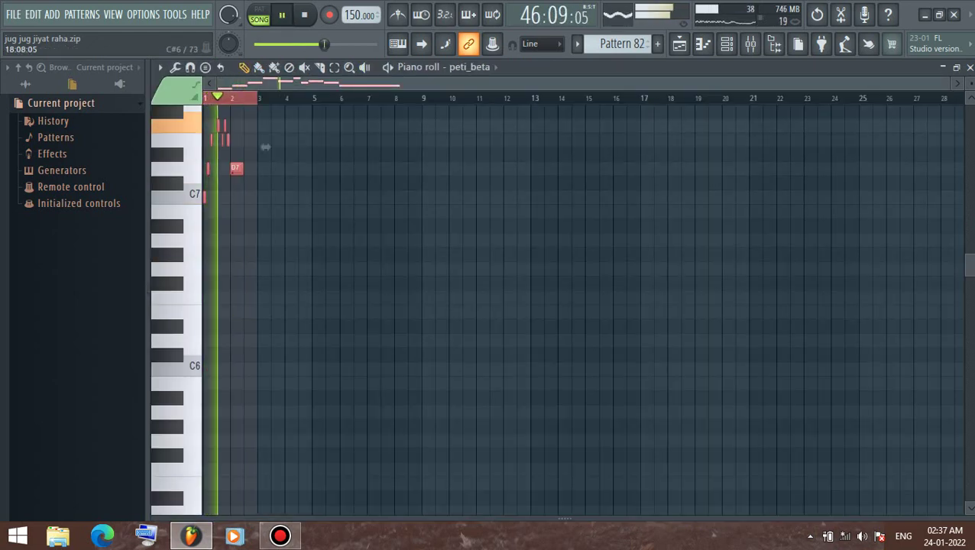
pyautogui.click(679, 43)
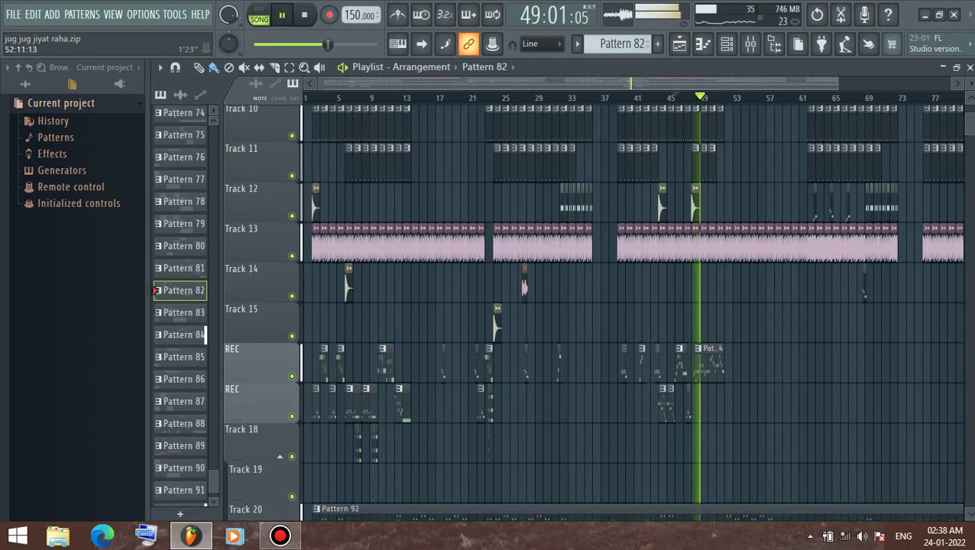
# Examine the clips on Tracks 1 to 22 around bars 38 to 60 of the playlist
pyautogui.scroll(-5, 634, 305)
pyautogui.scroll(7, 634, 306)
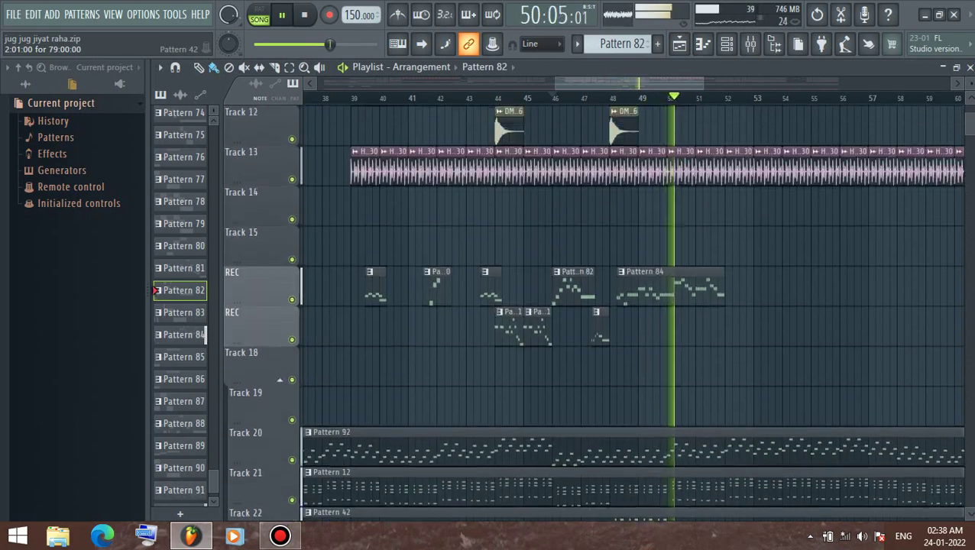
pyautogui.scroll(4, 634, 305)
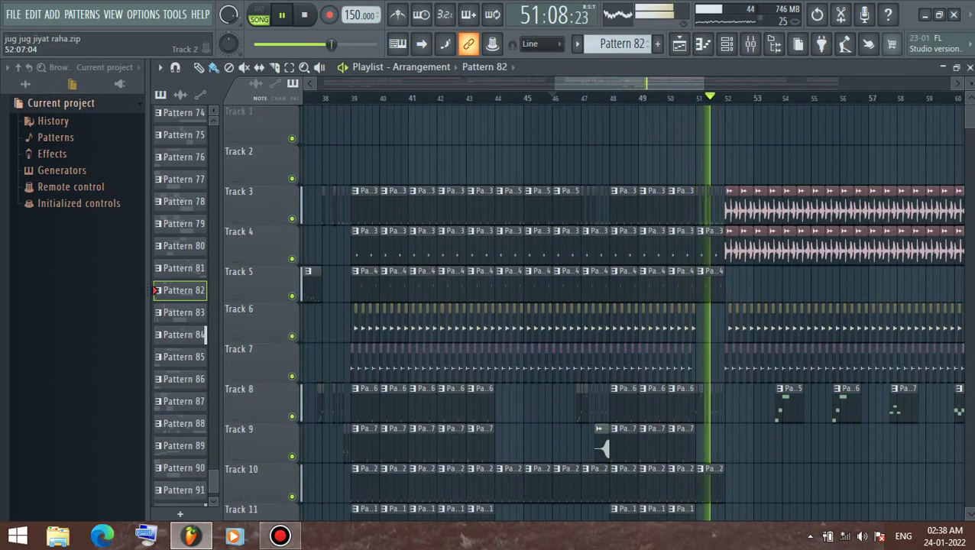
pyautogui.scroll(-3, 634, 306)
pyautogui.scroll(3, 634, 306)
pyautogui.scroll(-5, 726, 306)
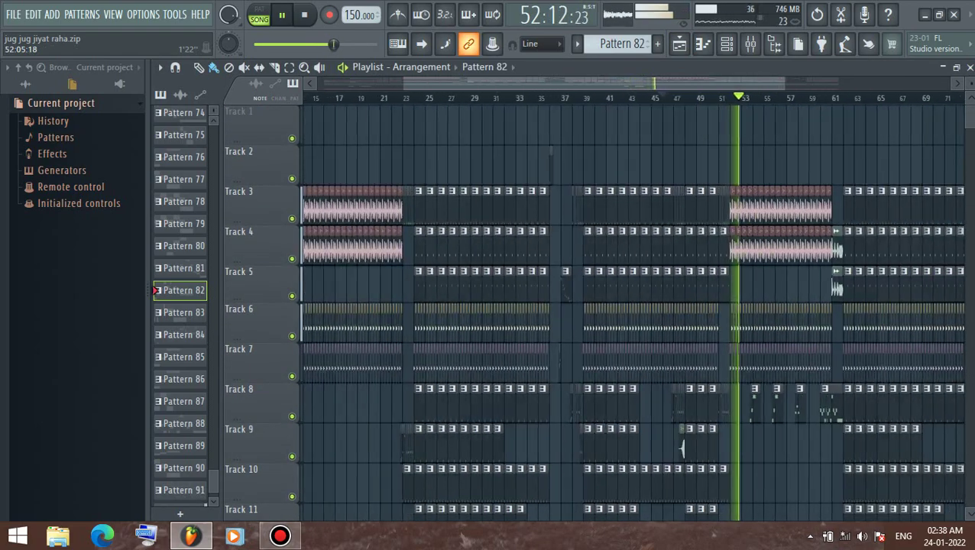
pyautogui.scroll(5, 663, 305)
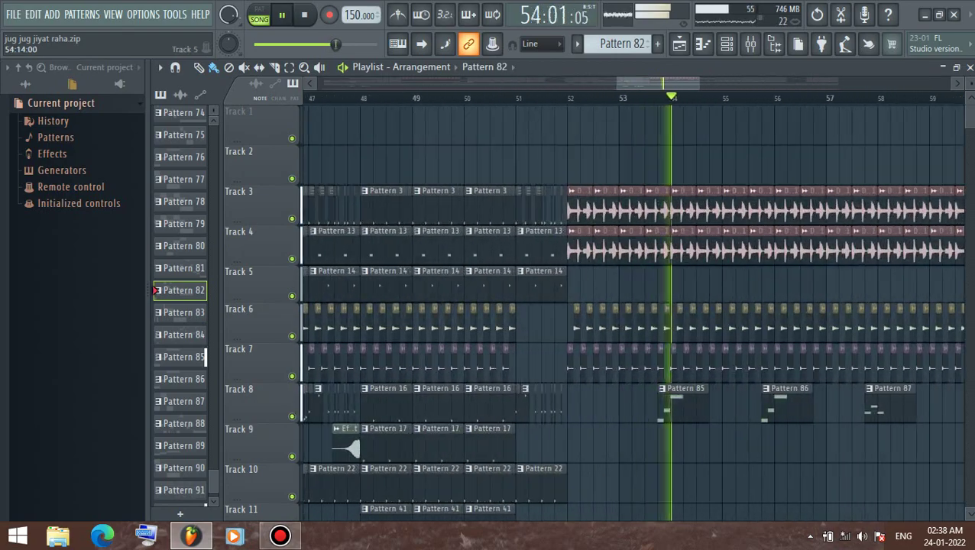
# Mute the Jug Jug Jiyat Raha audio on Track 36
pyautogui.scroll(-10, 634, 306)
pyautogui.scroll(-4, 634, 306)
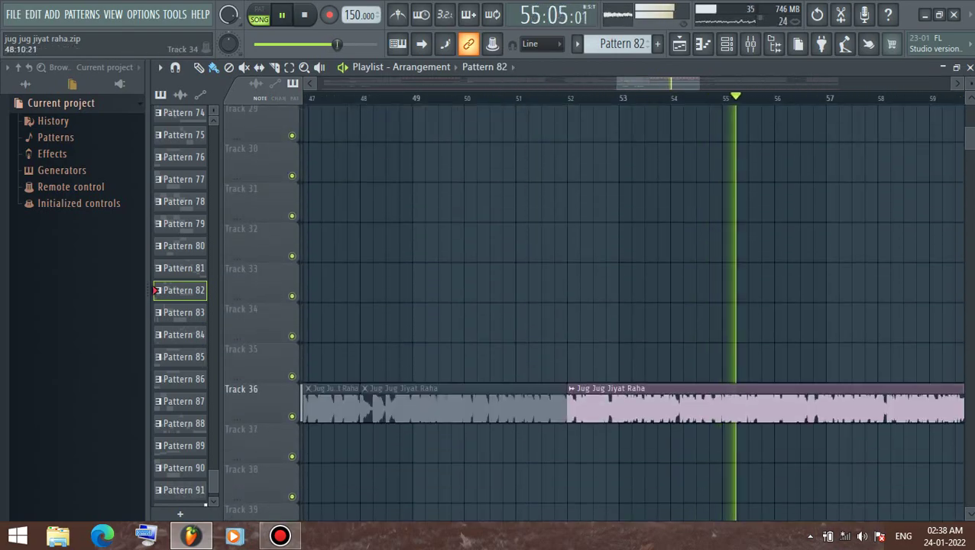
pyautogui.click(291, 416)
# Open Pattern 86 from Track 8 in the piano roll and expand the velocity lane to examine its notes
pyautogui.scroll(20, 634, 306)
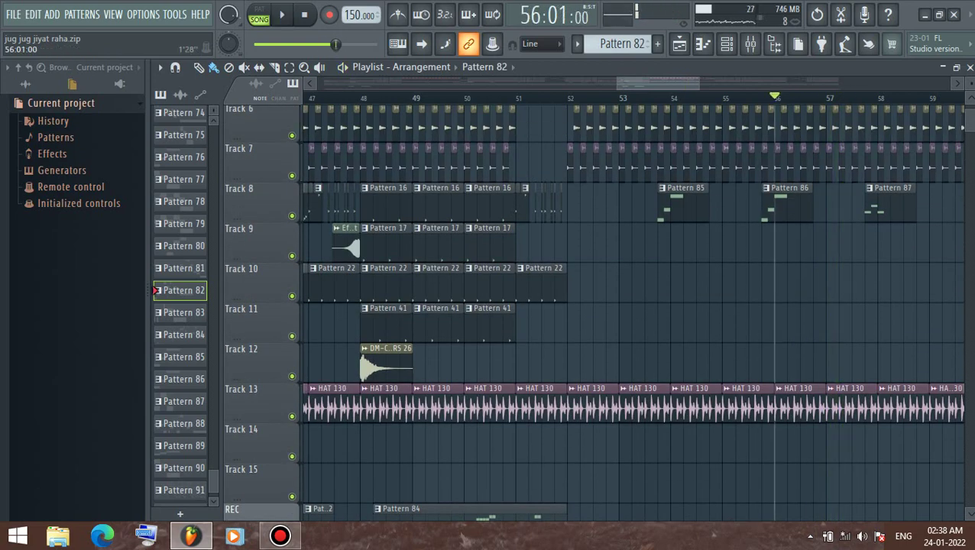
pyautogui.doubleClick(787, 202)
pyautogui.press('space')
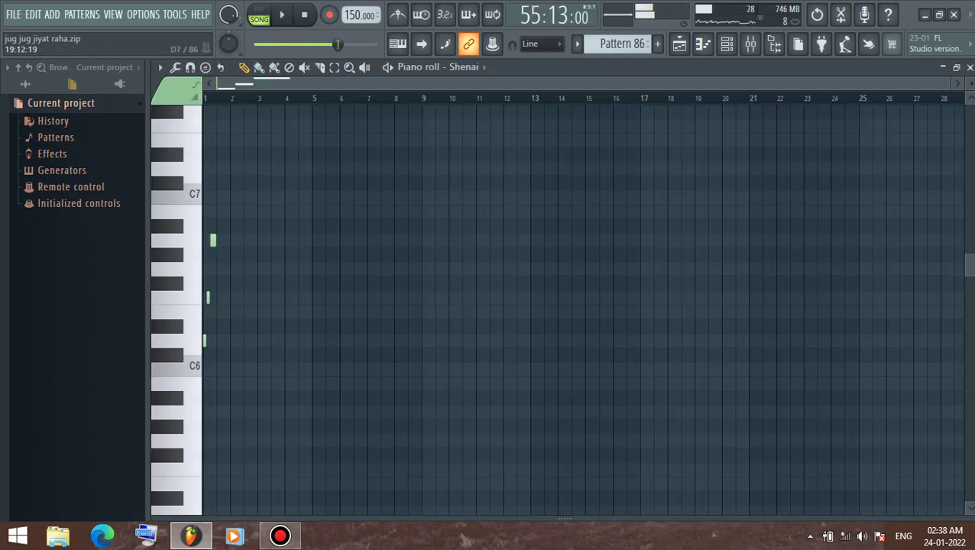
pyautogui.scroll(-3, 459, 306)
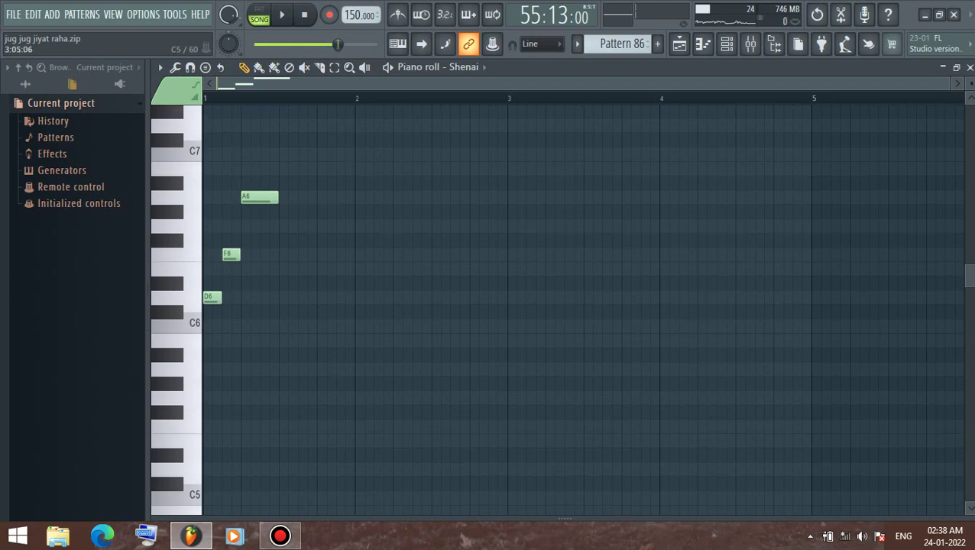
pyautogui.moveTo(564, 518); pyautogui.dragTo(565, 326)
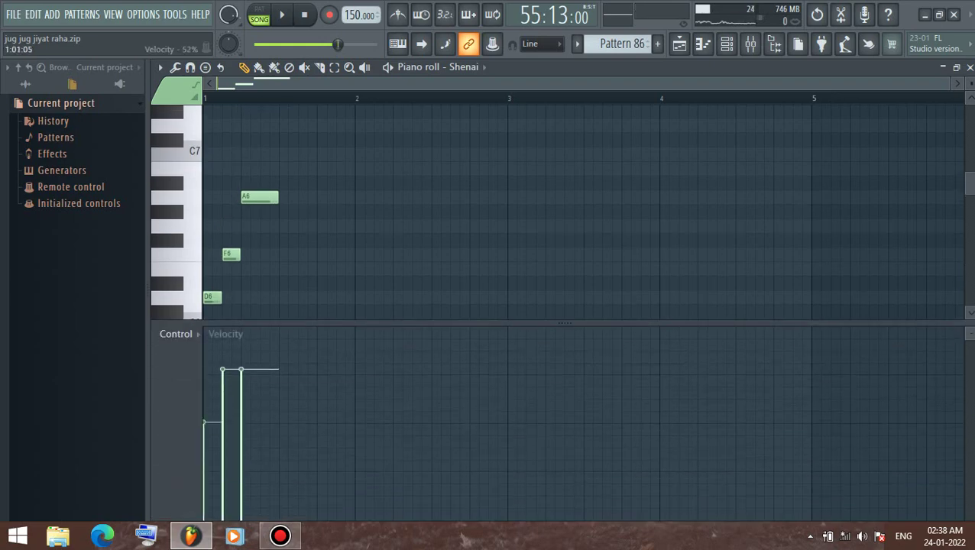
# Listen to Pattern 86 from the piano roll, then return to the playlist and stop playback
pyautogui.press('space')
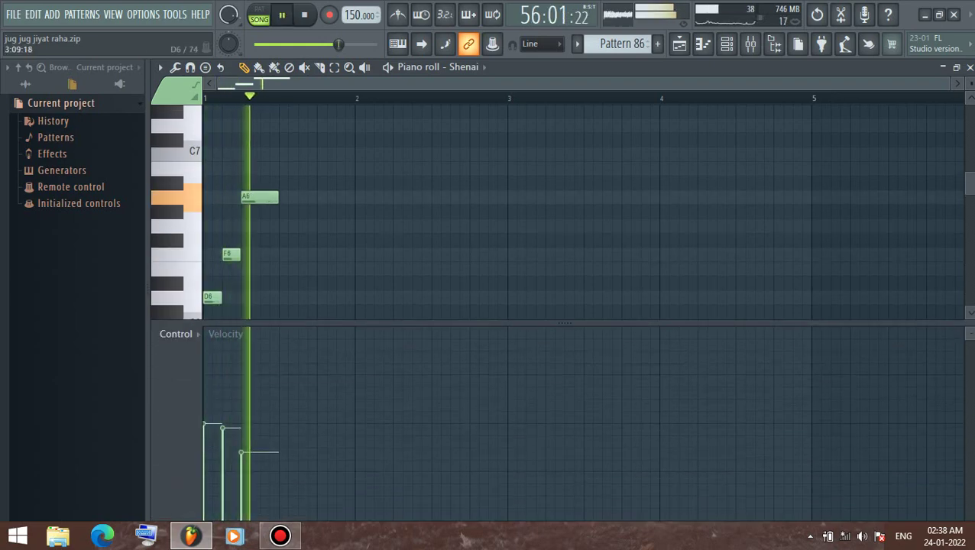
pyautogui.press('F5')
pyautogui.press('space')
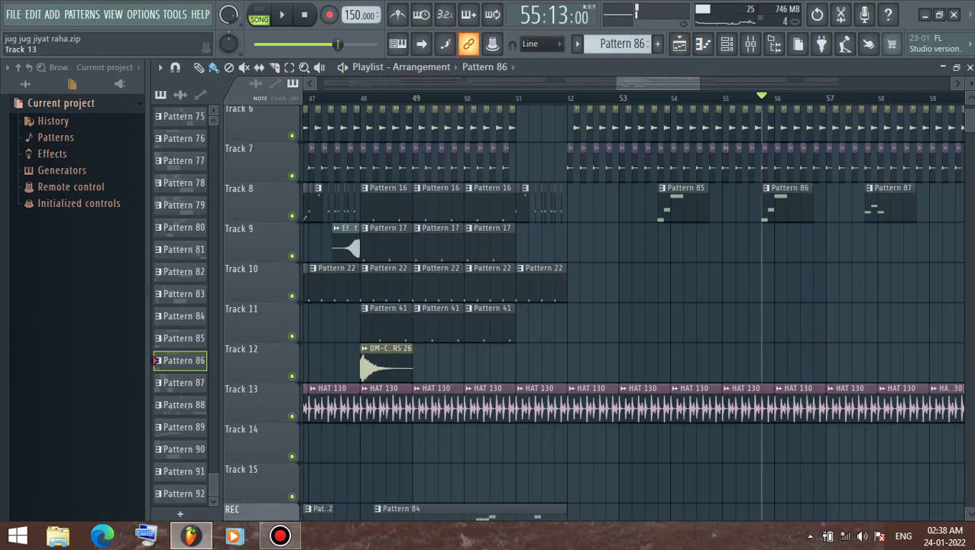
# Unmute the Jug Jug Jiyat Raha audio on Track 36 and play the song from bar 55
pyautogui.scroll(-12, 592, 312)
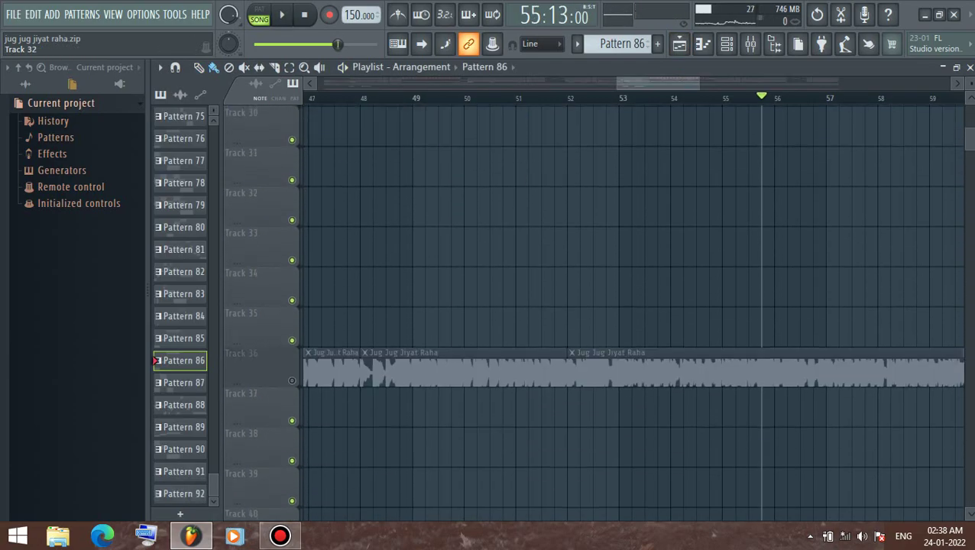
pyautogui.click(292, 377)
pyautogui.press('space')
pyautogui.scroll(-3, 556, 336)
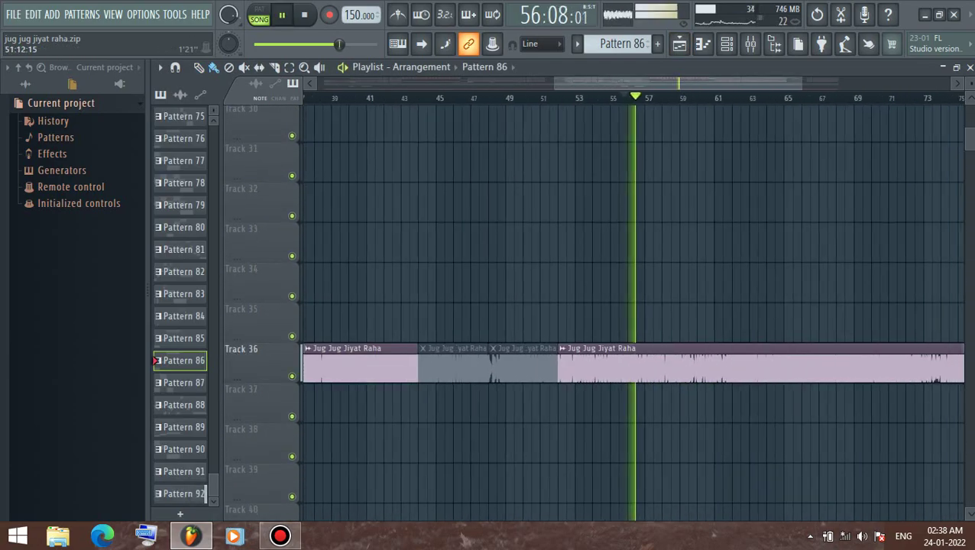
pyautogui.scroll(-3, 592, 312)
# Inspect the notes of Pattern 88 from Track 8 in the piano roll and return to the playlist
pyautogui.scroll(9, 592, 312)
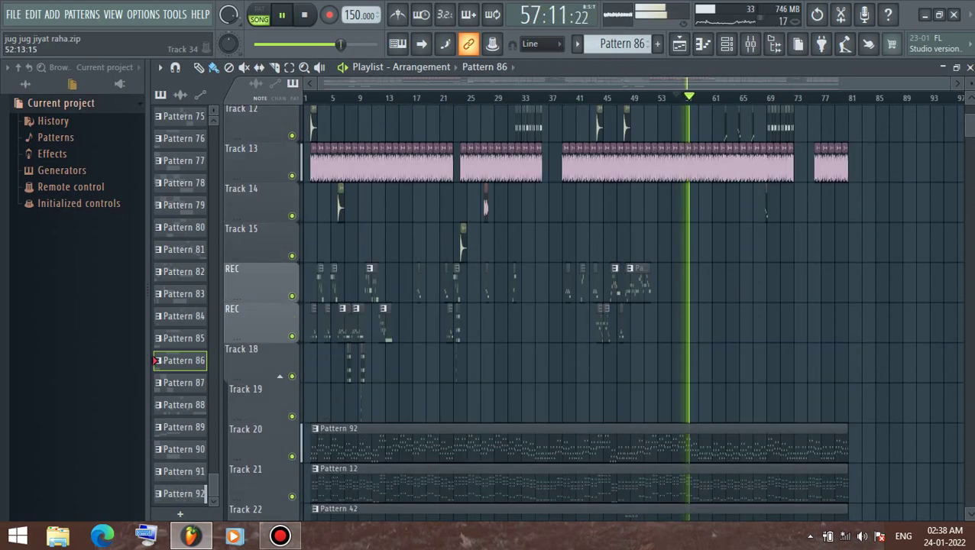
pyautogui.scroll(2, 592, 311)
pyautogui.scroll(8, 715, 312)
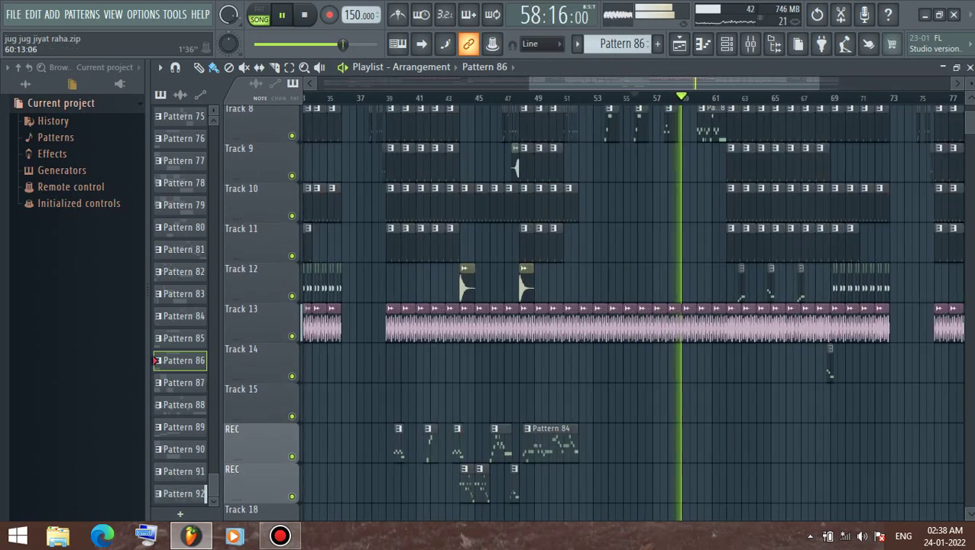
pyautogui.scroll(-5, 704, 311)
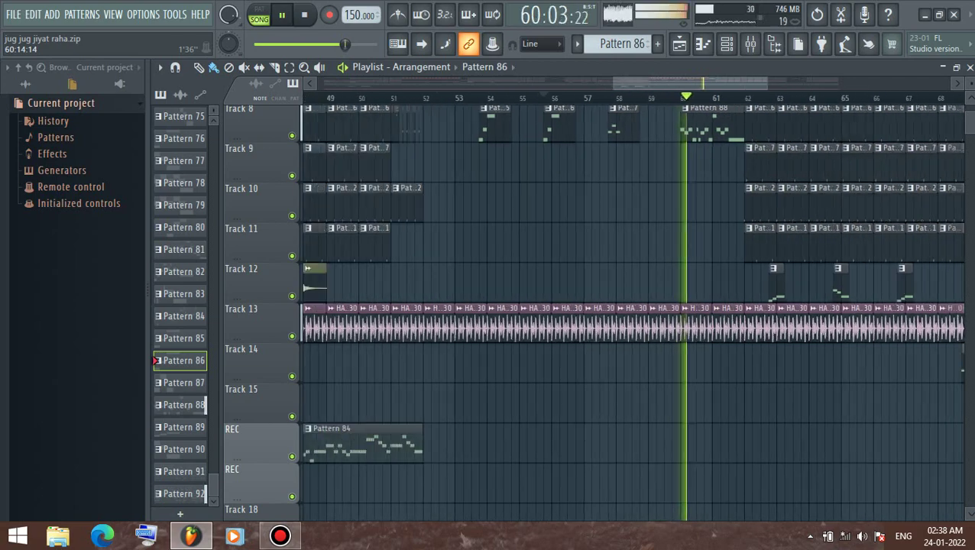
pyautogui.scroll(4, 704, 312)
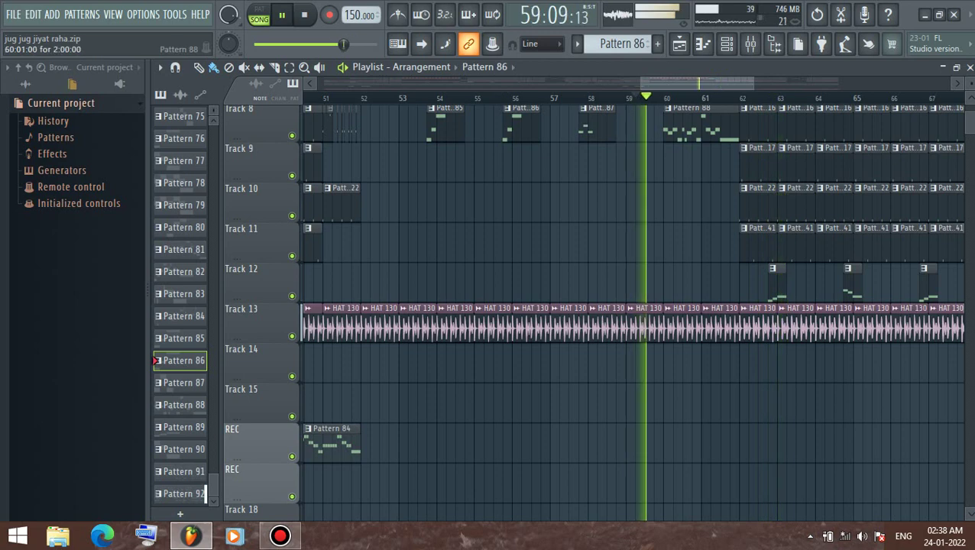
pyautogui.doubleClick(692, 115)
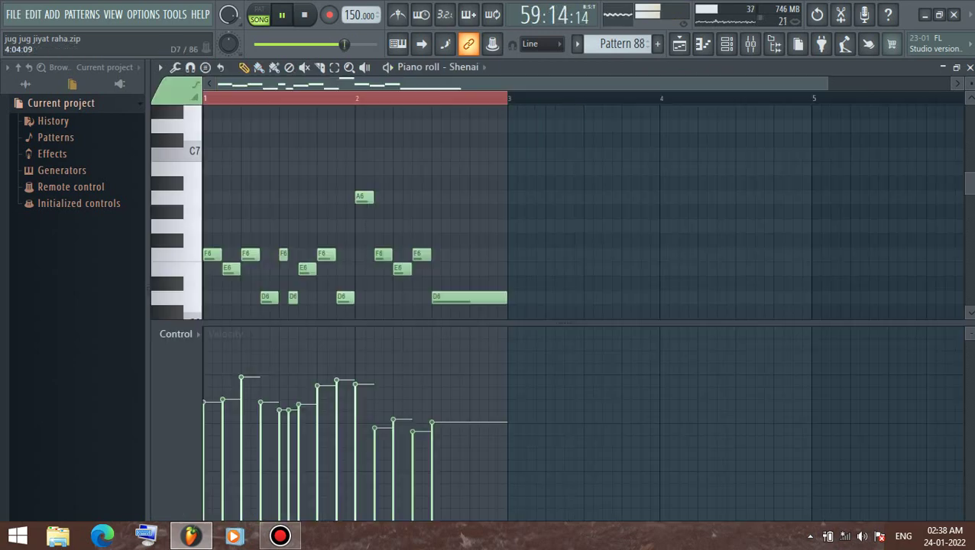
pyautogui.scroll(-1, 655, 225)
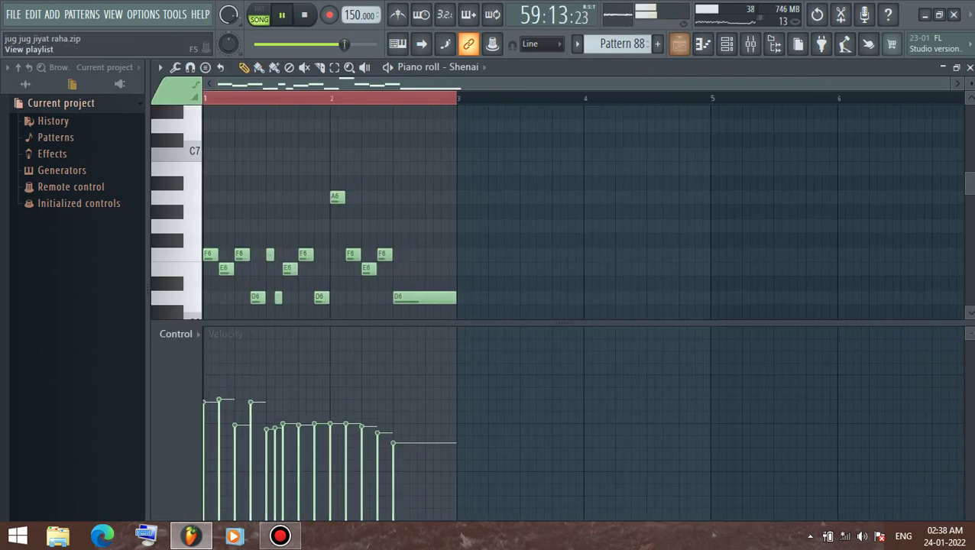
pyautogui.press('F5')
# Examine the clips on Tracks 1 to 36 while the song plays through bars 62 to 71
pyautogui.scroll(7, 634, 305)
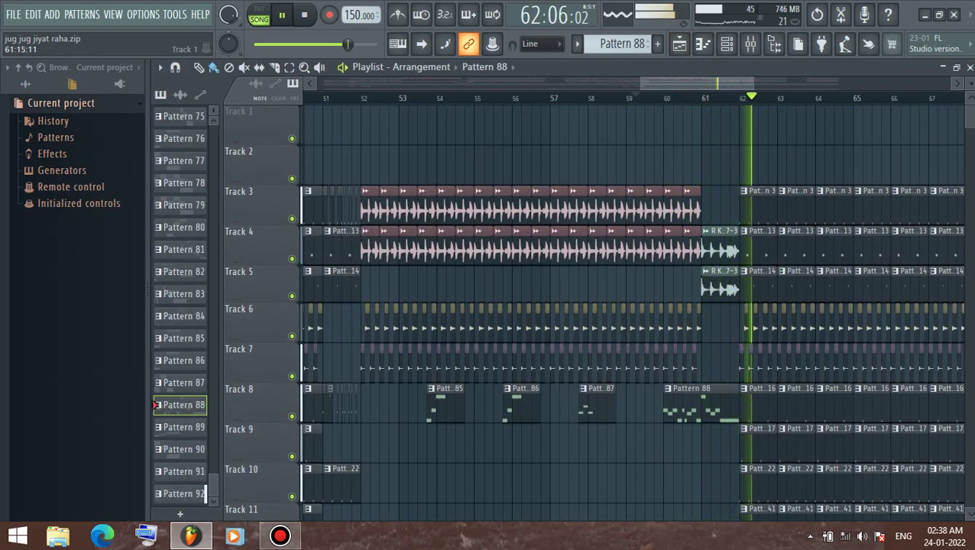
pyautogui.scroll(-4, 735, 344)
pyautogui.scroll(-15, 735, 344)
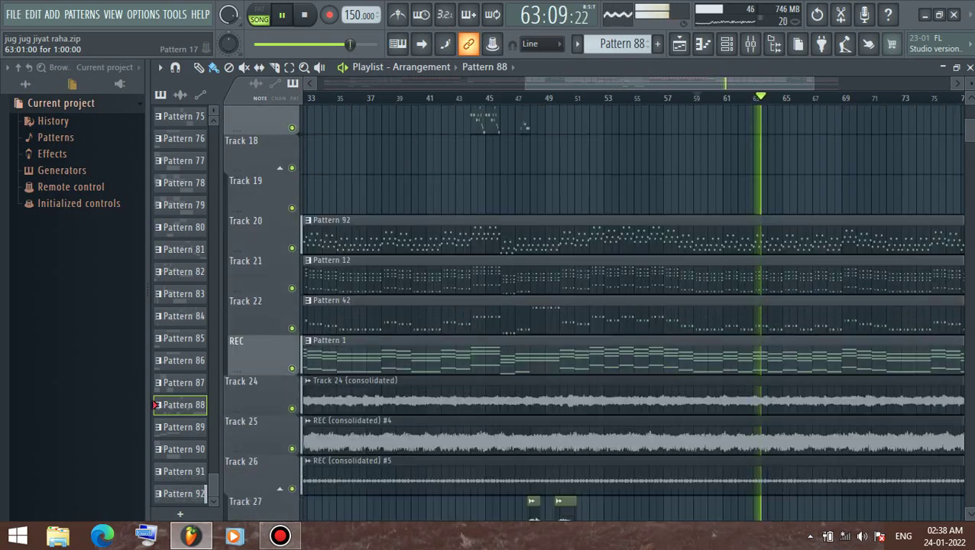
pyautogui.scroll(2, 634, 306)
pyautogui.scroll(-5, 634, 306)
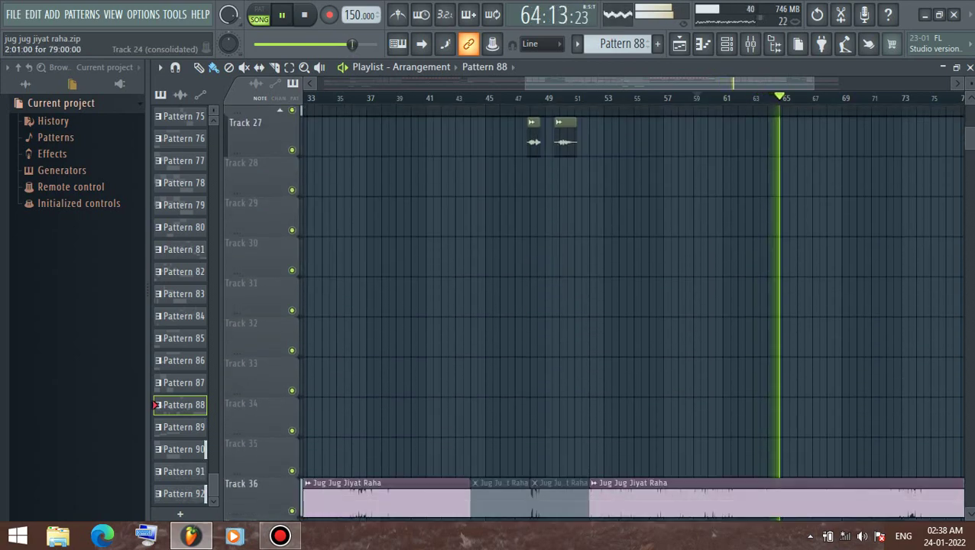
pyautogui.scroll(-1, 634, 306)
pyautogui.scroll(-4, 634, 305)
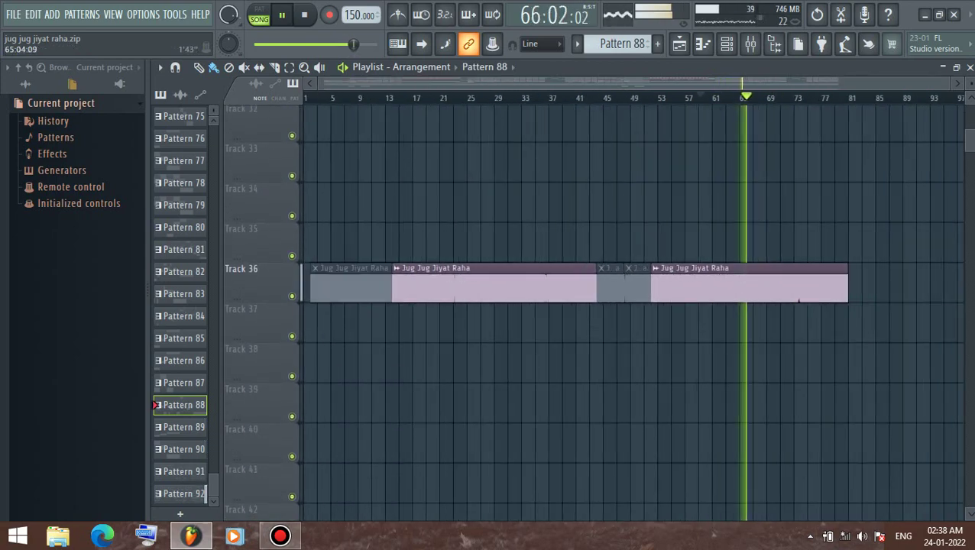
pyautogui.scroll(10, 634, 306)
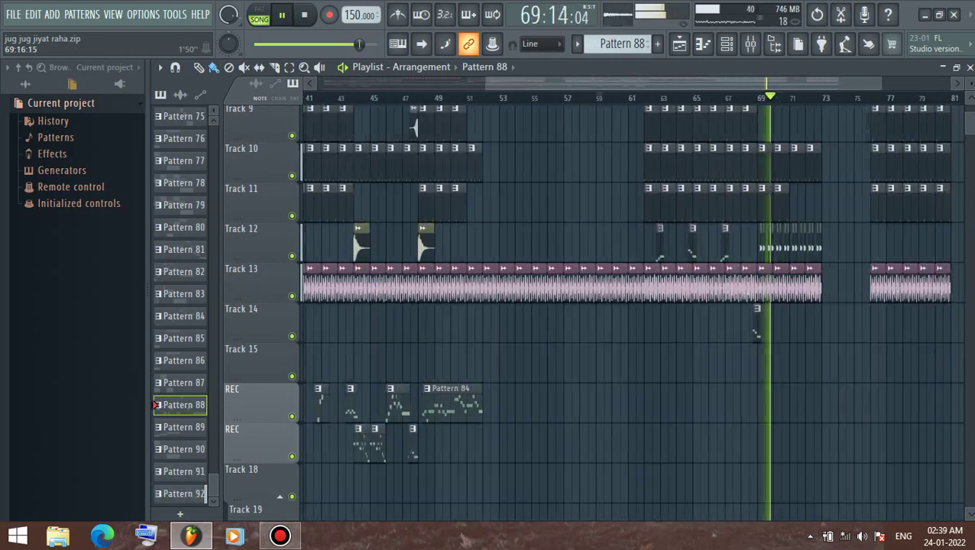
pyautogui.scroll(3, 634, 306)
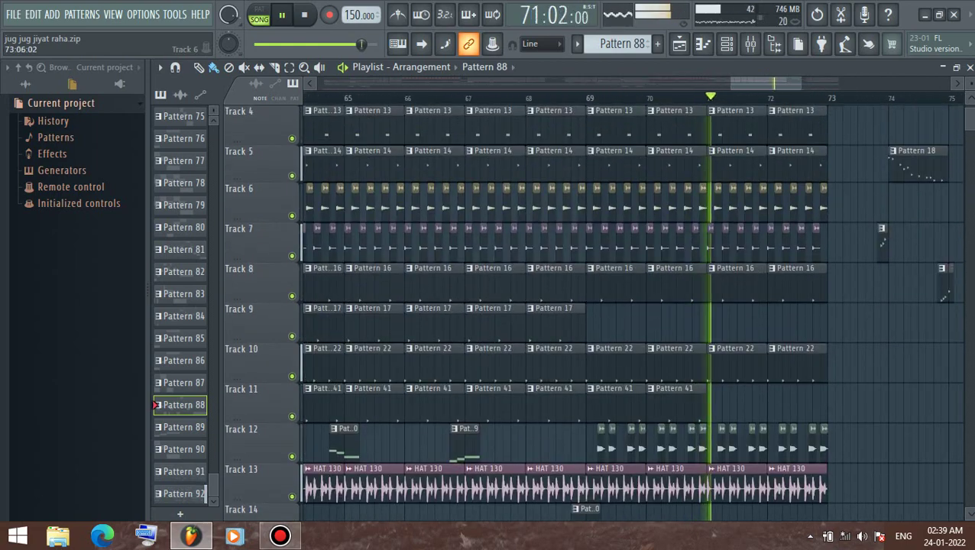
# Solo the Jug Jug Jiyat Raha audio on Track 36 around bars 73 to 75, then restore the other tracks
pyautogui.scroll(-17, 634, 305)
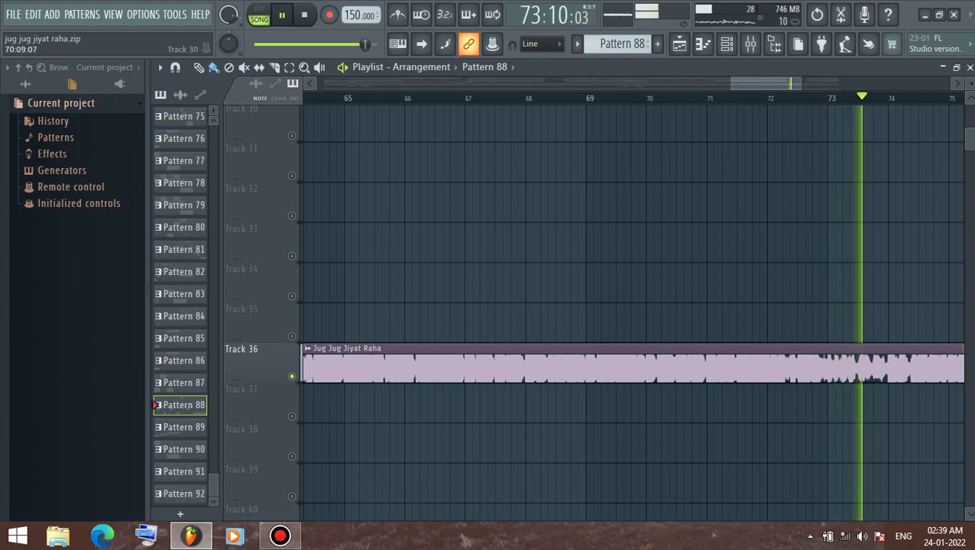
pyautogui.scroll(-6, 664, 130)
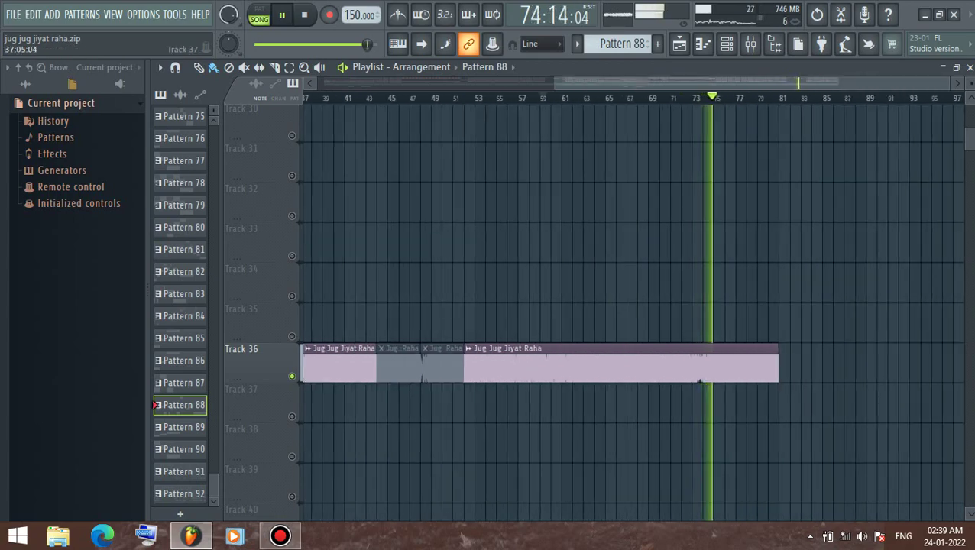
pyautogui.scroll(8, 634, 306)
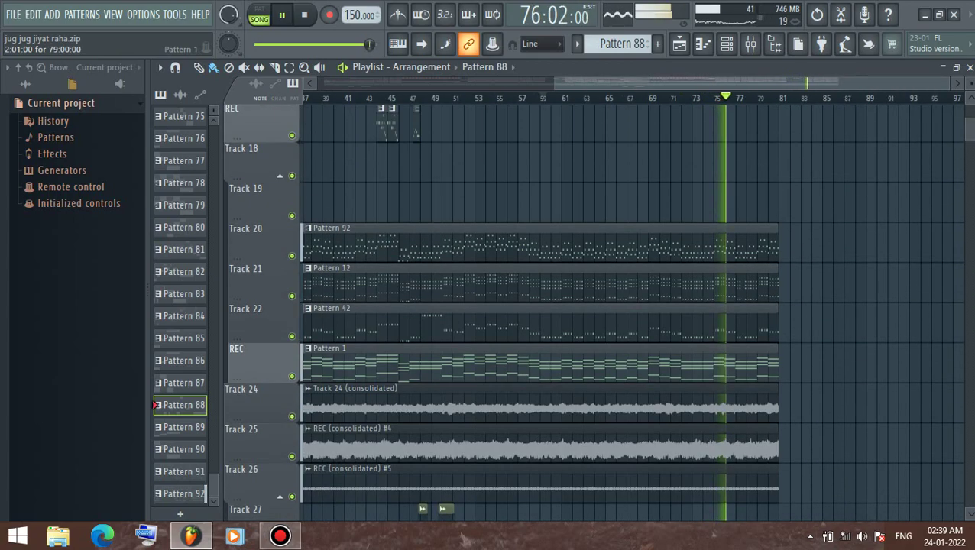
# Restart the song from bar 1, solo Track 3, and also enable Tracks 10, 12 and 13
pyautogui.scroll(9, 634, 313)
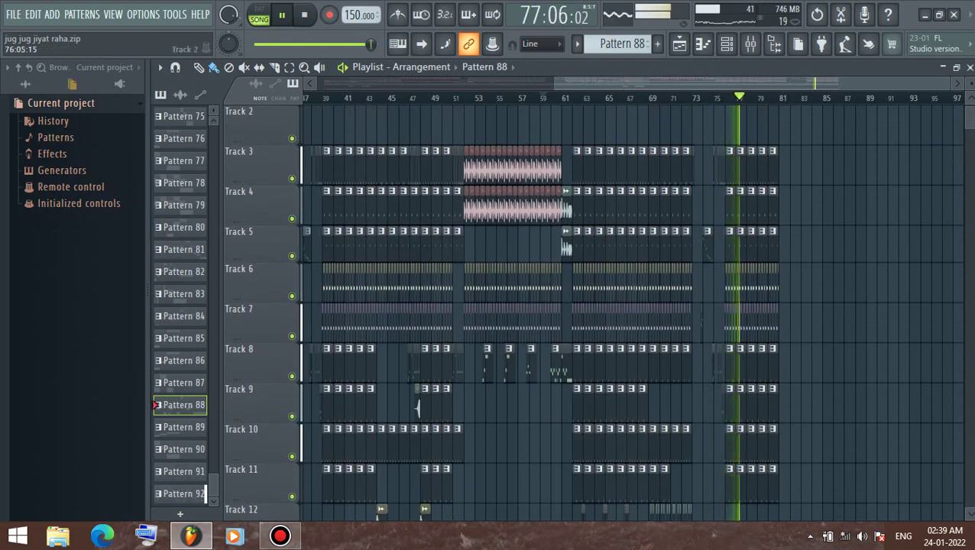
pyautogui.scroll(-3, 634, 306)
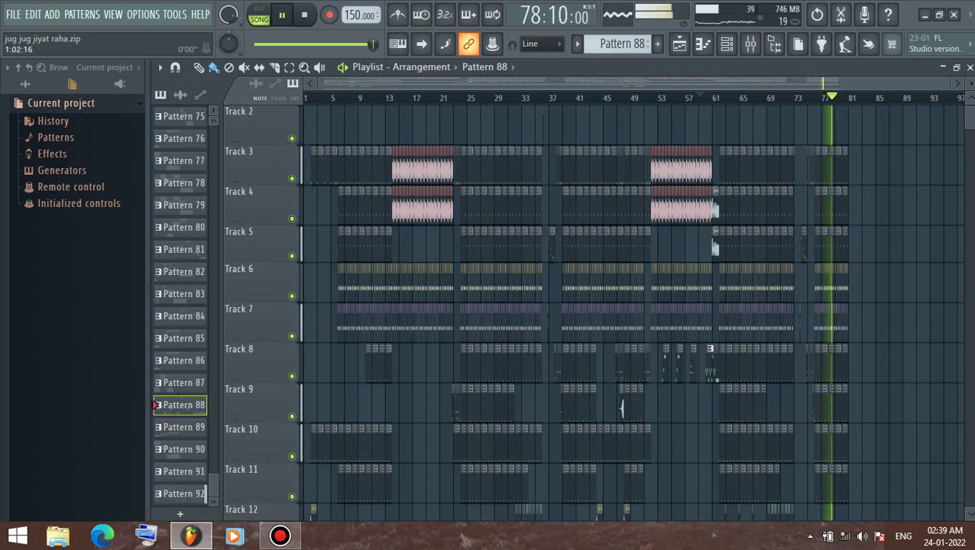
pyautogui.scroll(5, 634, 306)
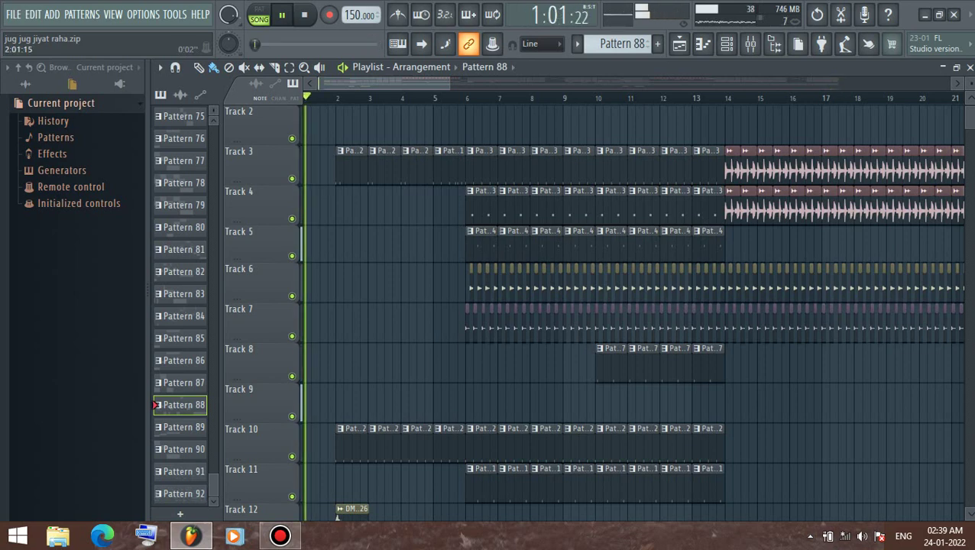
pyautogui.rightClick(292, 179)
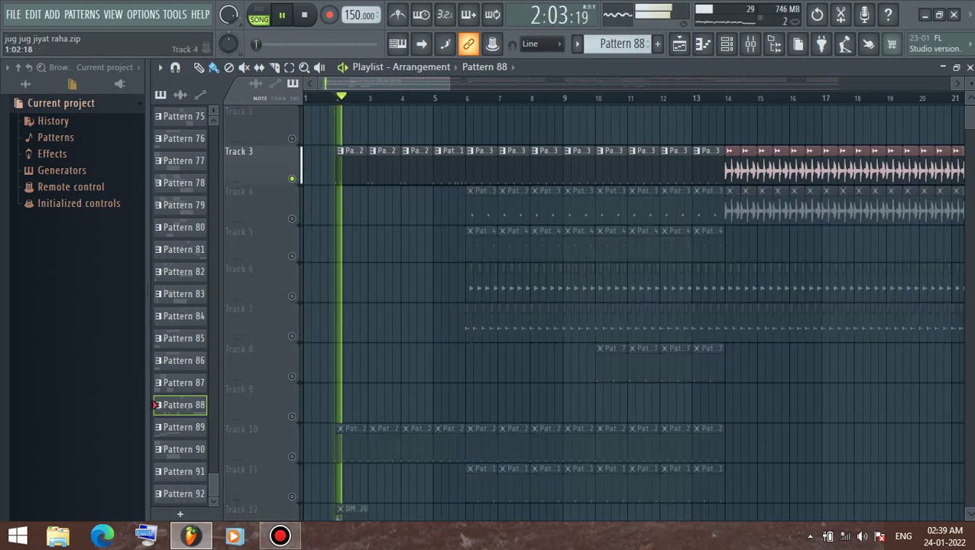
pyautogui.scroll(-5, 291, 229)
pyautogui.keyDown('ctrl'); pyautogui.click(291, 256); pyautogui.keyUp('ctrl')
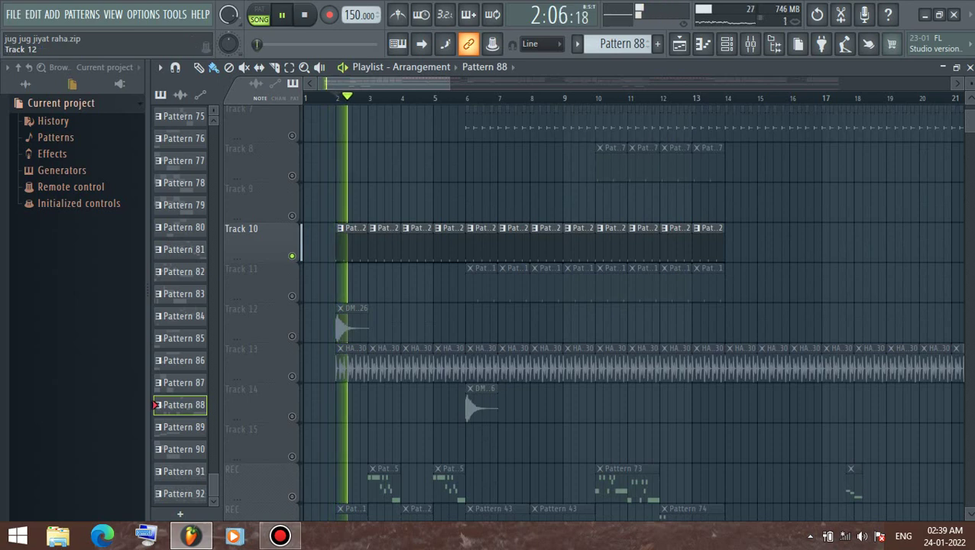
pyautogui.click(292, 336)
pyautogui.scroll(-2, 291, 336)
pyautogui.click(291, 295)
pyautogui.scroll(-3, 287, 336)
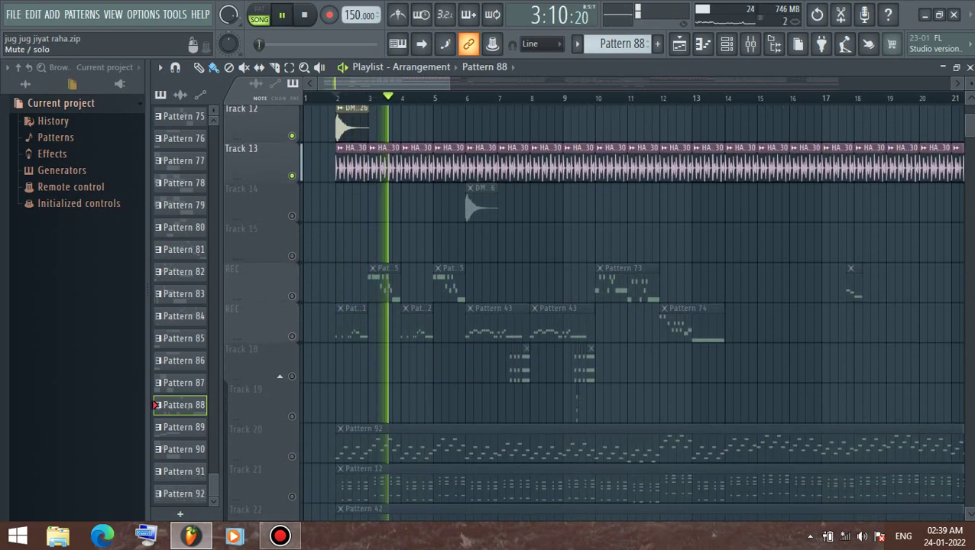
# Unmute Tracks 4, 5, 6 and 7 while the song keeps playing
pyautogui.scroll(10, 279, 376)
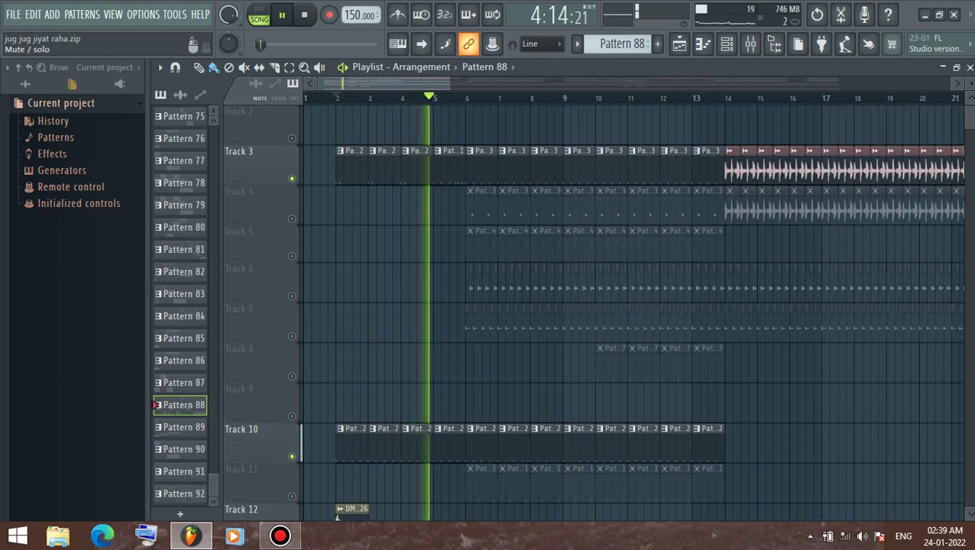
pyautogui.click(292, 296)
pyautogui.click(291, 256)
pyautogui.click(291, 219)
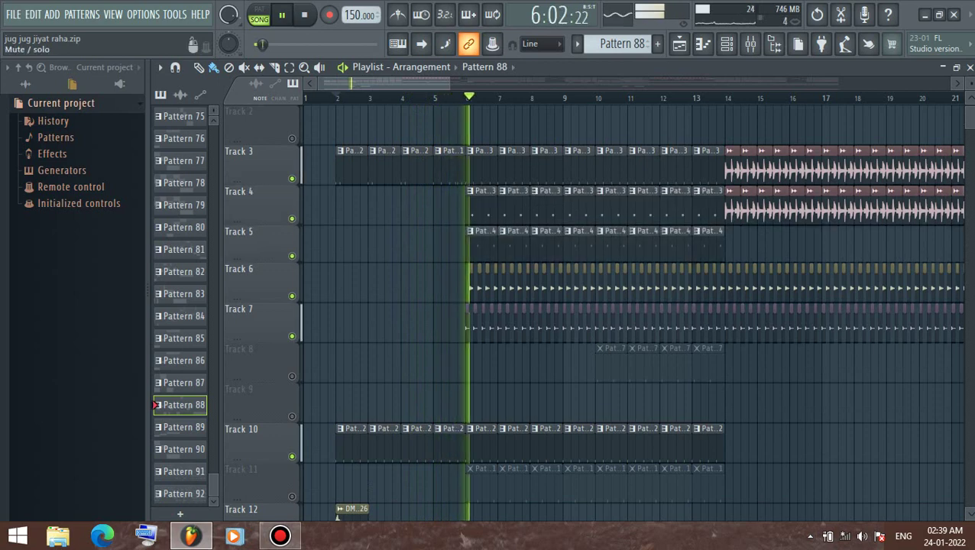
# Unmute Tracks 8 and 11 to add their patterns to the playing rhythm section
pyautogui.scroll(1, 291, 219)
pyautogui.scroll(-5, 631, 312)
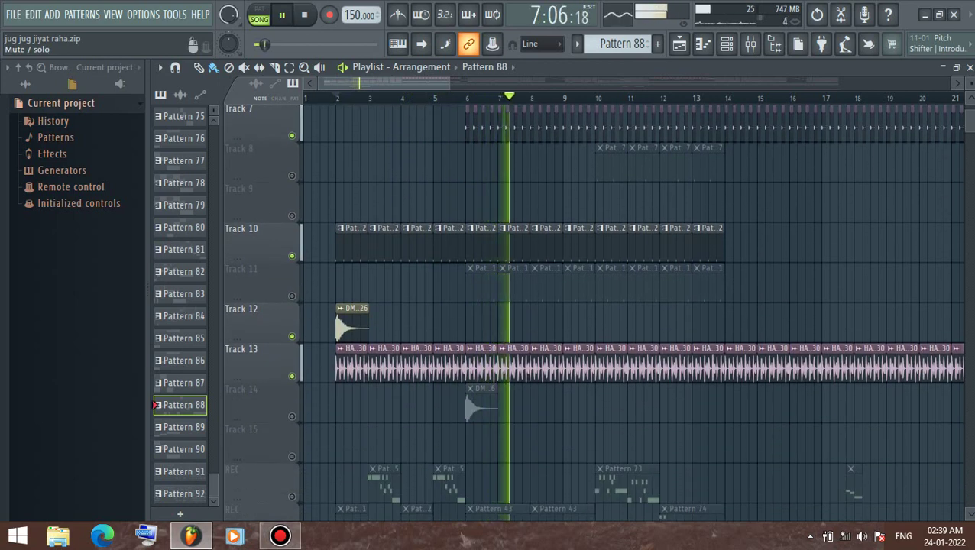
pyautogui.scroll(5, 631, 312)
pyautogui.scroll(-2, 631, 312)
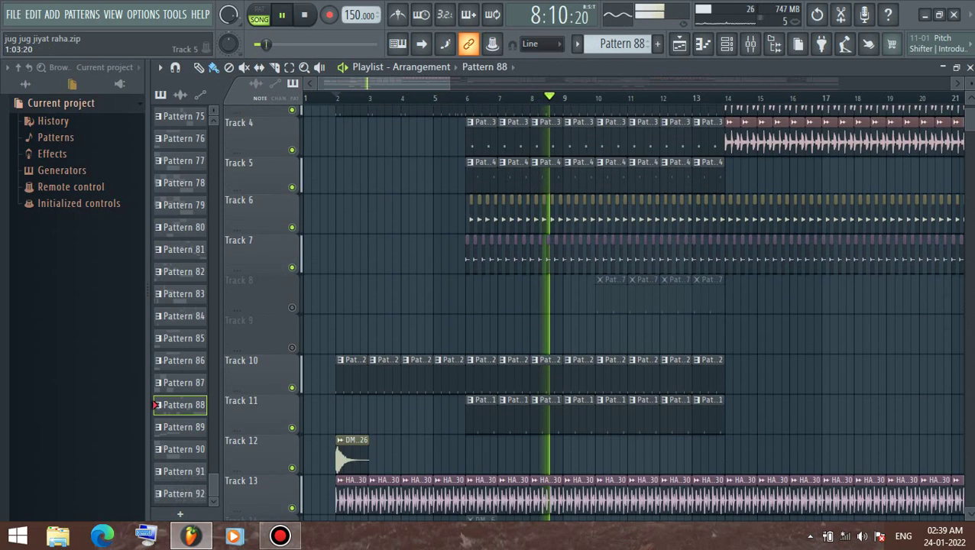
pyautogui.scroll(-1, 631, 311)
pyautogui.scroll(4, 600, 285)
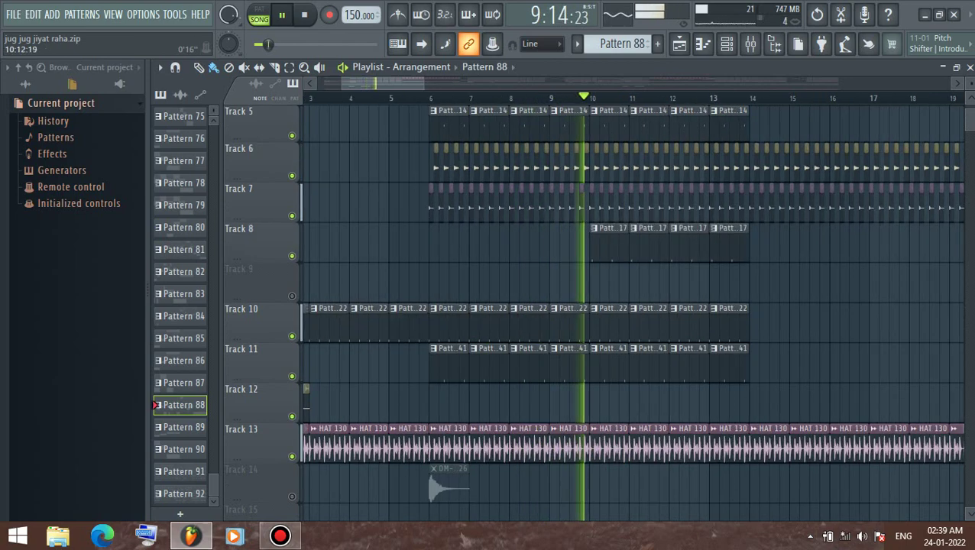
# Examine the enabled rhythm tracks and the muted melody and chord tracks as bars 10 to 16 play
pyautogui.scroll(-5, 600, 284)
pyautogui.scroll(3, 600, 285)
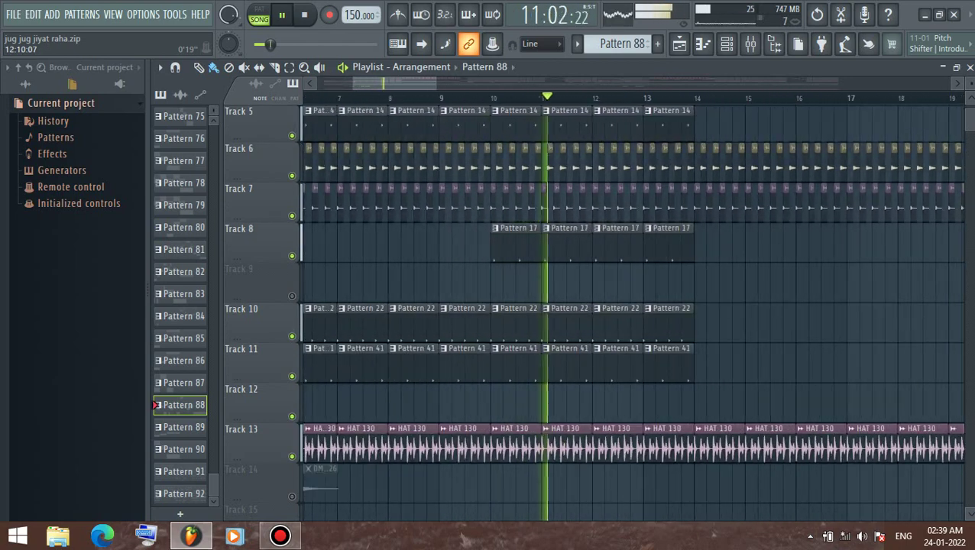
pyautogui.scroll(-2, 631, 311)
pyautogui.scroll(4, 631, 311)
pyautogui.scroll(-12, 631, 312)
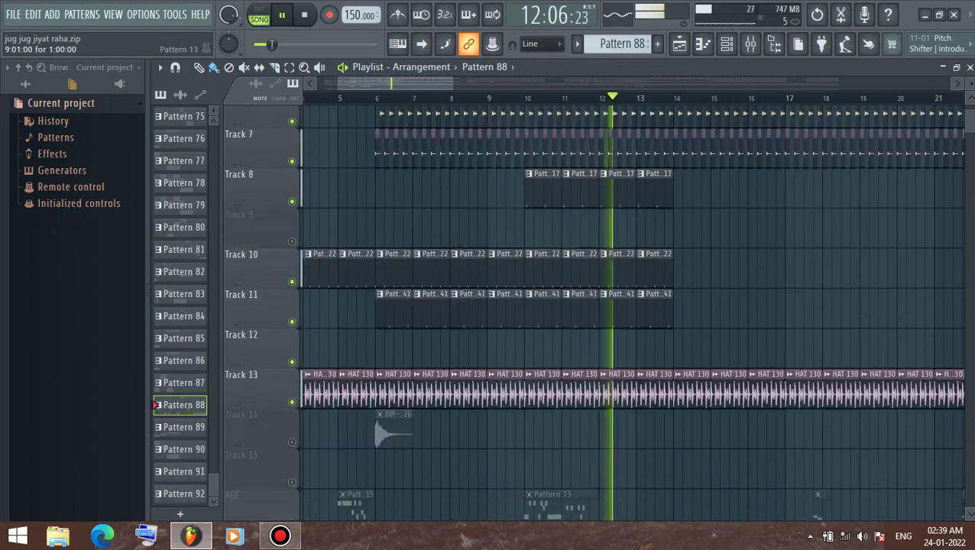
pyautogui.scroll(8, 631, 312)
pyautogui.scroll(3, 631, 312)
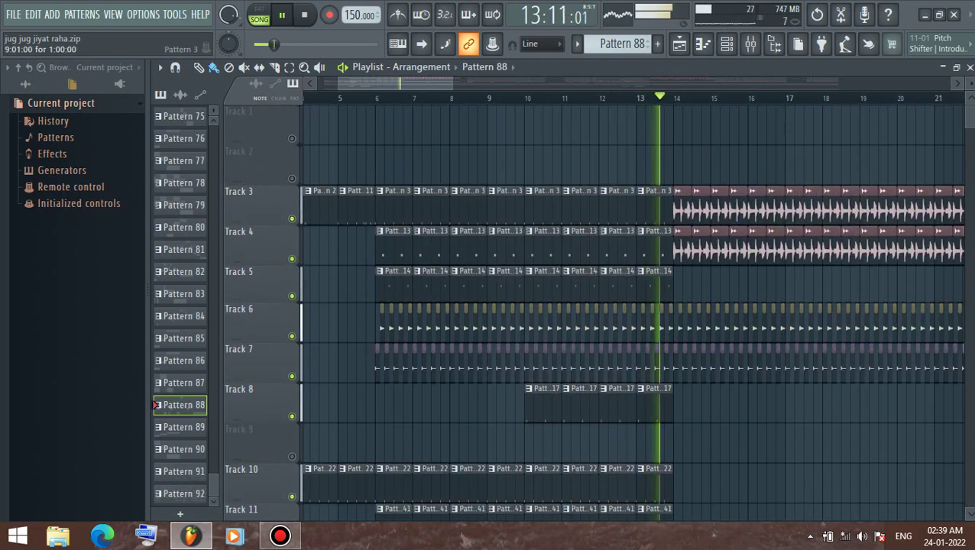
pyautogui.scroll(-1, 538, 97)
pyautogui.scroll(-10, 398, 205)
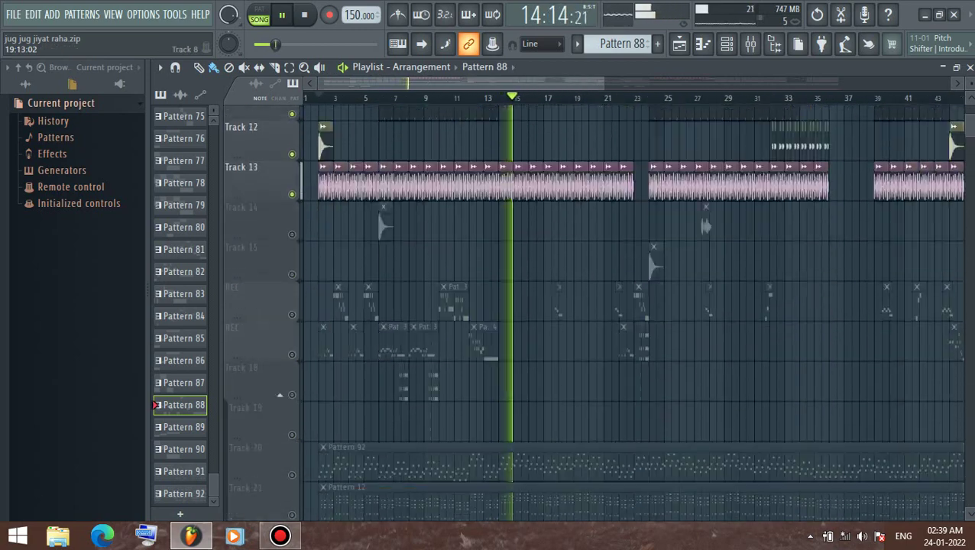
pyautogui.scroll(-4, 631, 312)
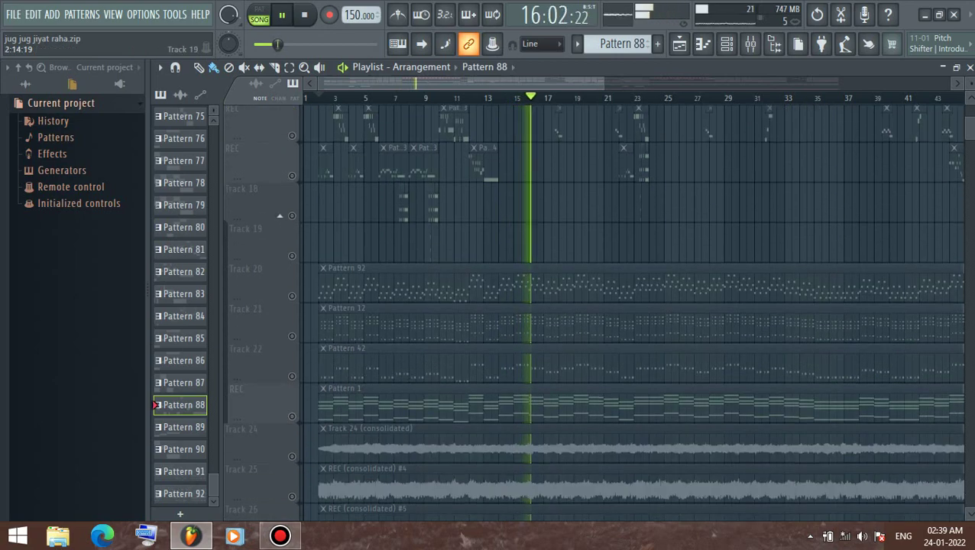
# Solo Track 20 to hear Pattern 92 from bar 2, and look over the neighbouring tracks as it plays
pyautogui.click(292, 296)
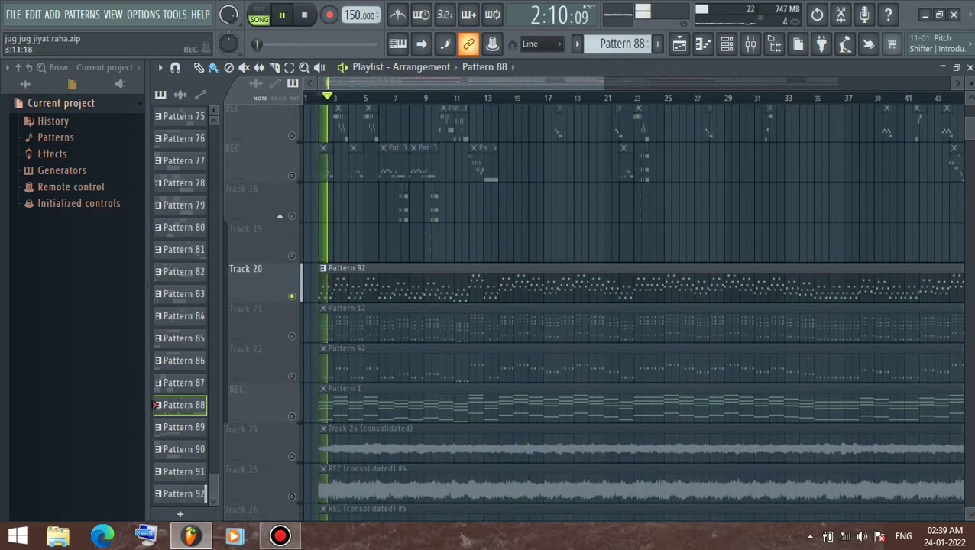
pyautogui.scroll(7, 631, 312)
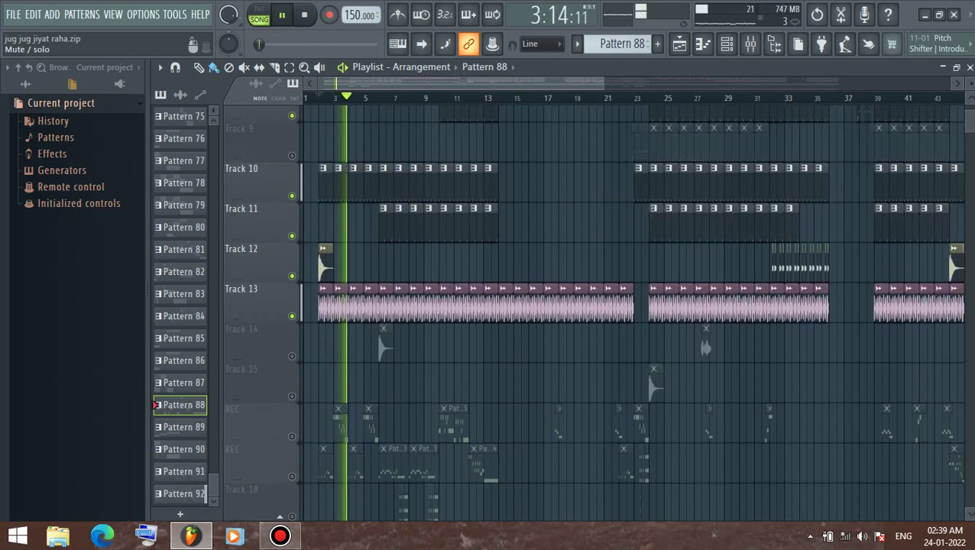
pyautogui.scroll(-7, 631, 312)
pyautogui.scroll(-3, 631, 312)
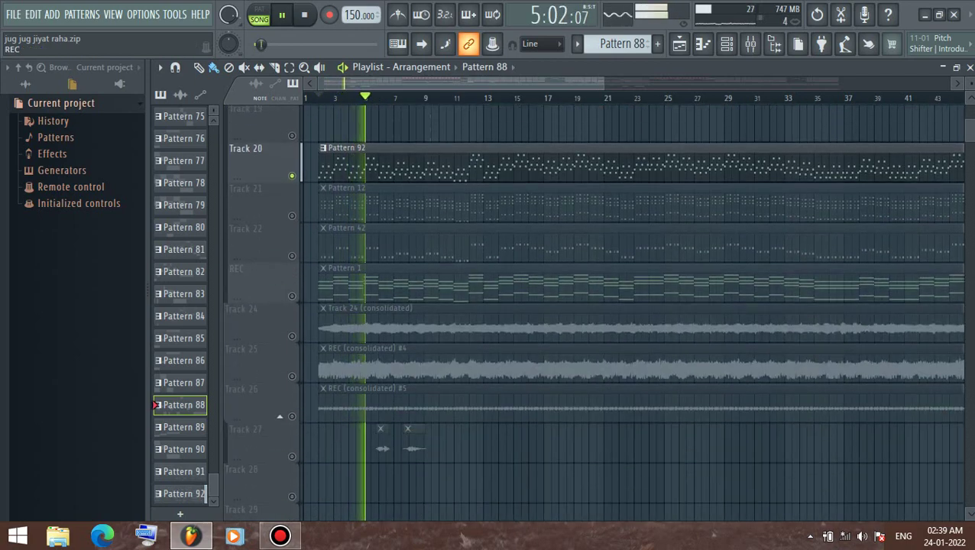
pyautogui.scroll(7, 631, 312)
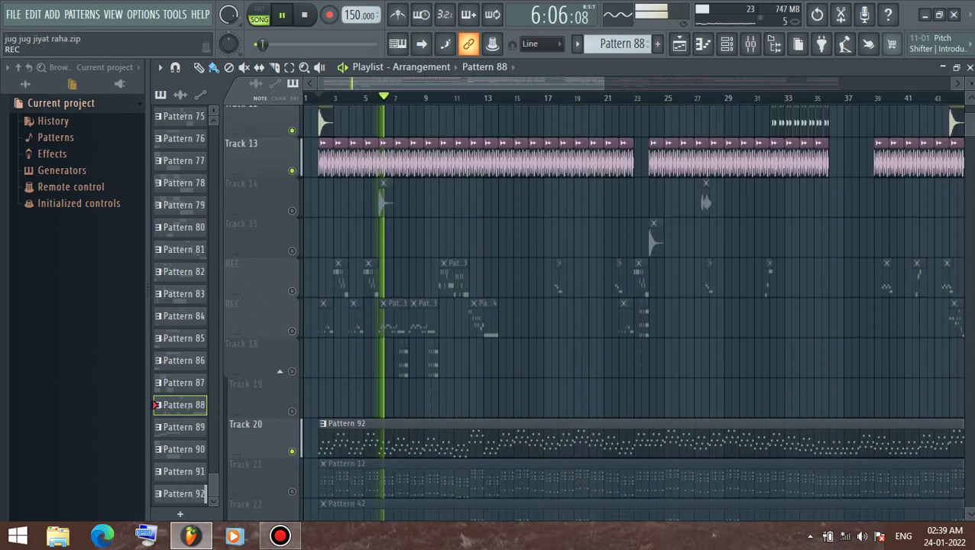
pyautogui.scroll(-4, 631, 311)
pyautogui.scroll(-1, 631, 312)
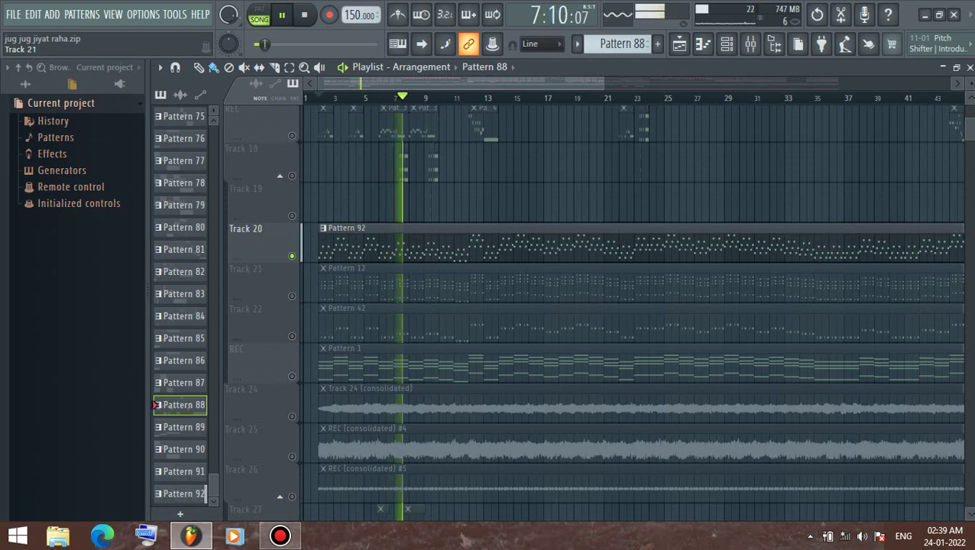
# Restart playback from bar 2 and unmute Track 21 so Pattern 12 plays together with Pattern 92
pyautogui.press('space')
pyautogui.click(292, 296)
pyautogui.scroll(-2, 653, 115)
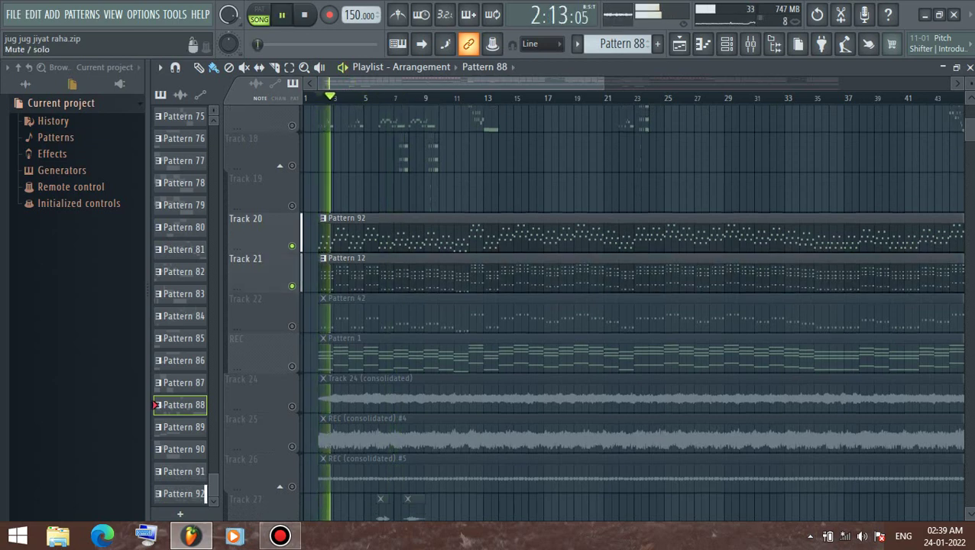
pyautogui.scroll(4, 653, 115)
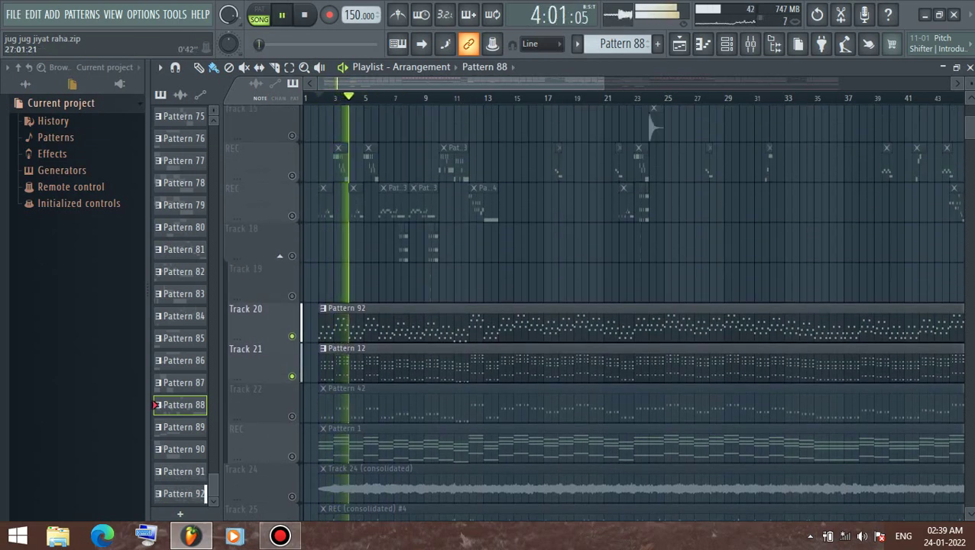
# Examine the mixer channels driven by Tracks 20 and 21 while they play, and return to the playlist
pyautogui.click(750, 45)
pyautogui.scroll(8, 622, 183)
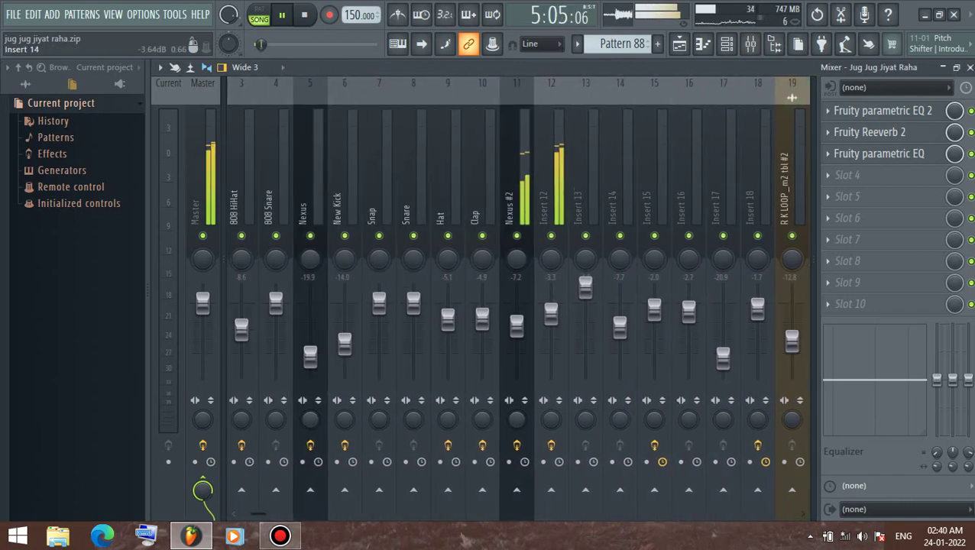
pyautogui.hscroll(7, 482, 298)
pyautogui.press('F5')
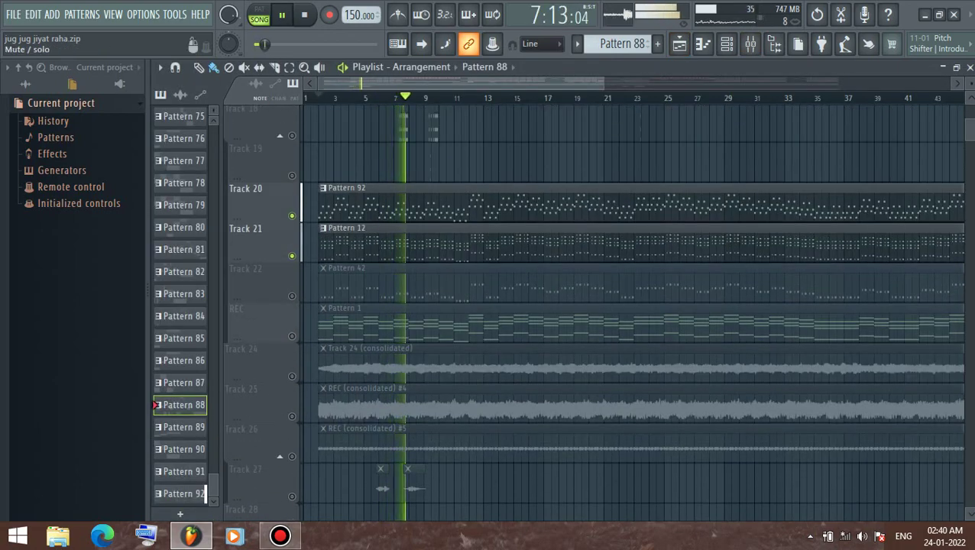
# Solo Track 22 to hear Pattern 42, and bring Tracks 21 and 20 back in with it
pyautogui.click(291, 296)
pyautogui.rightClick(292, 296)
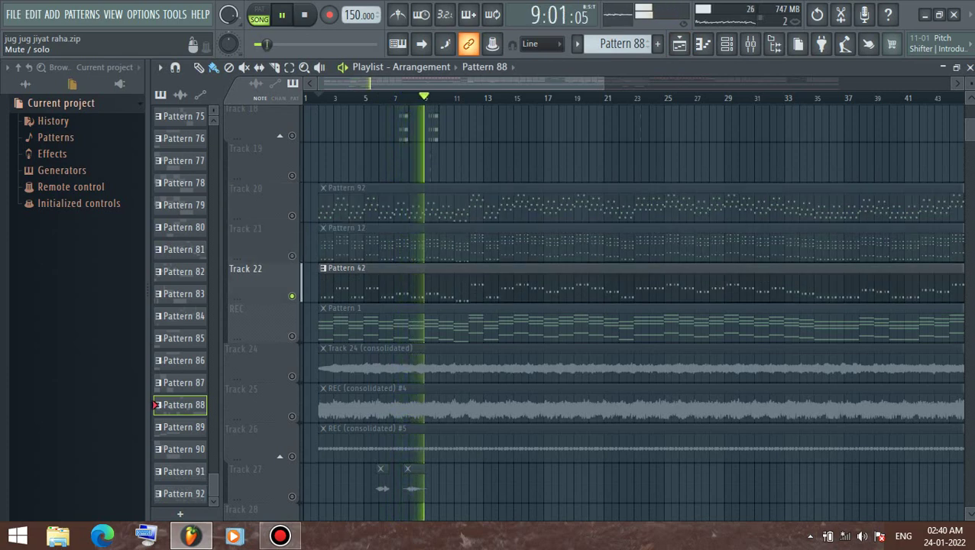
pyautogui.click(291, 255)
pyautogui.click(291, 216)
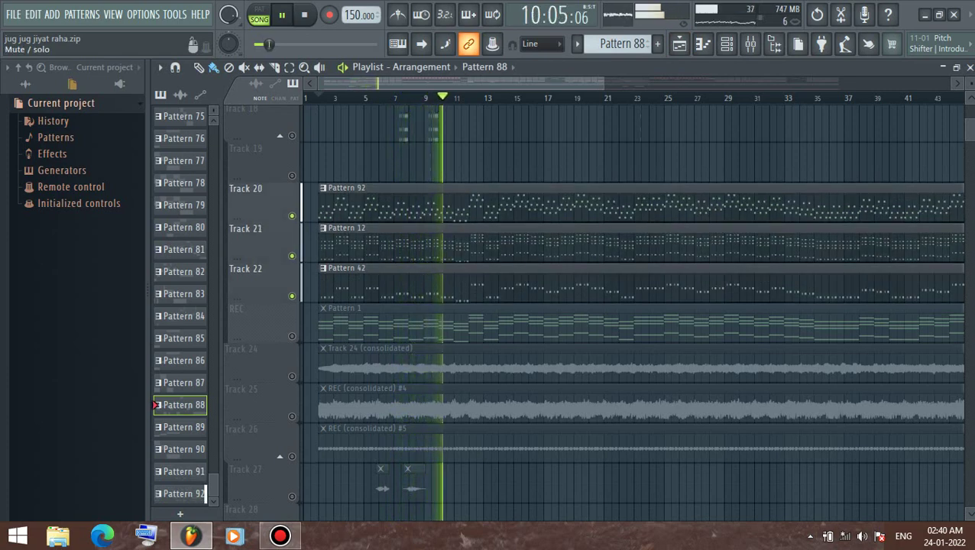
# Audition the REC track holding Pattern 1 and the consolidated audio on Track 24 by soloing each from bar 2
pyautogui.keyDown('ctrl'); pyautogui.click(291, 337); pyautogui.keyUp('ctrl')
pyautogui.press('space')
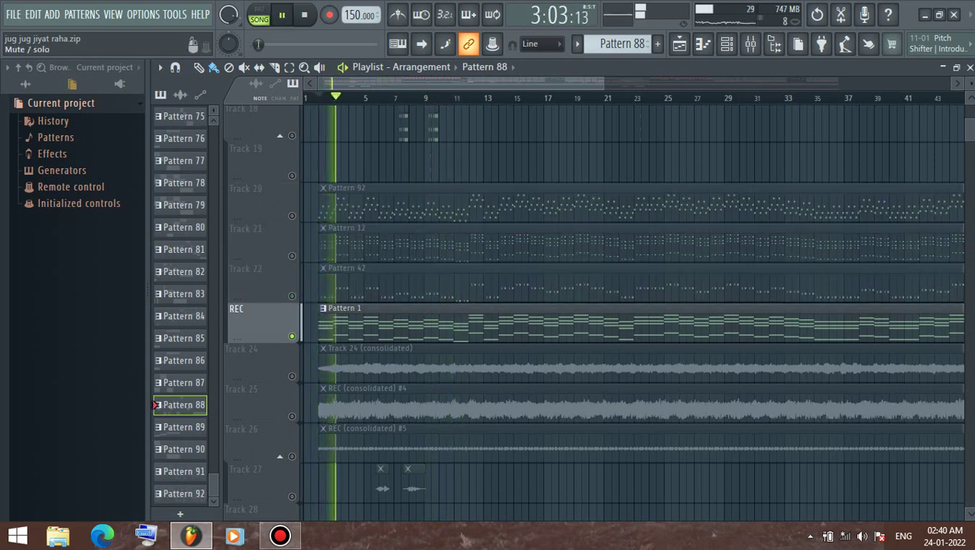
pyautogui.keyDown('ctrl'); pyautogui.click(291, 375); pyautogui.keyUp('ctrl')
pyautogui.press('space')
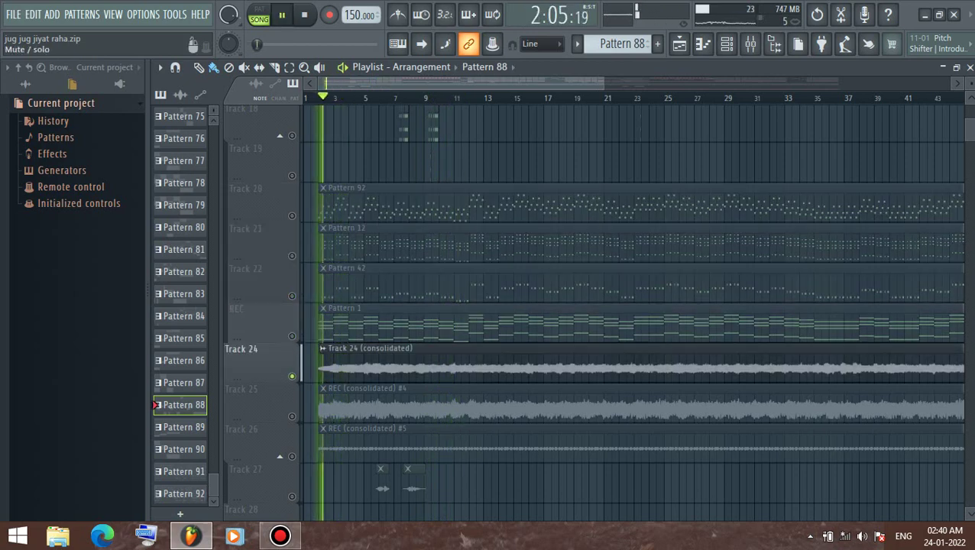
pyautogui.scroll(-2, 252, 313)
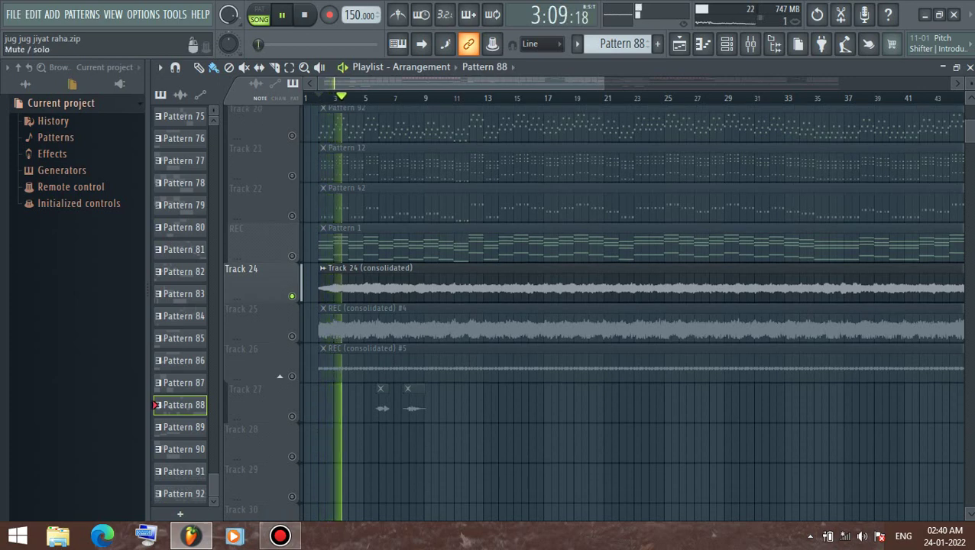
# Audition REC (consolidated) #4 on Track 25 and REC (consolidated) #5 on Track 26, soloing each from bar 2
pyautogui.press('space')
pyautogui.keyDown('ctrl'); pyautogui.click(292, 336); pyautogui.keyUp('ctrl')
pyautogui.press('space')
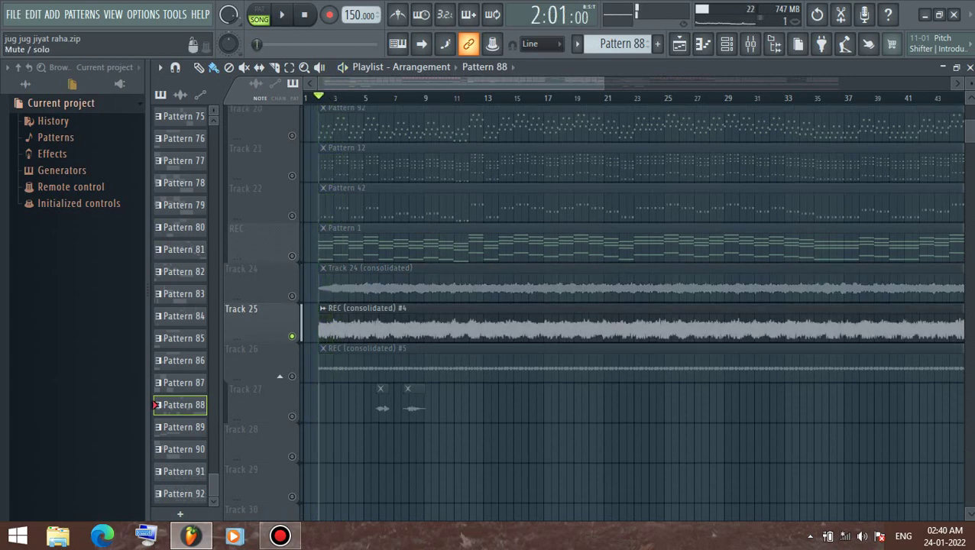
pyautogui.keyDown('ctrl'); pyautogui.click(291, 376); pyautogui.keyUp('ctrl')
pyautogui.press('space')
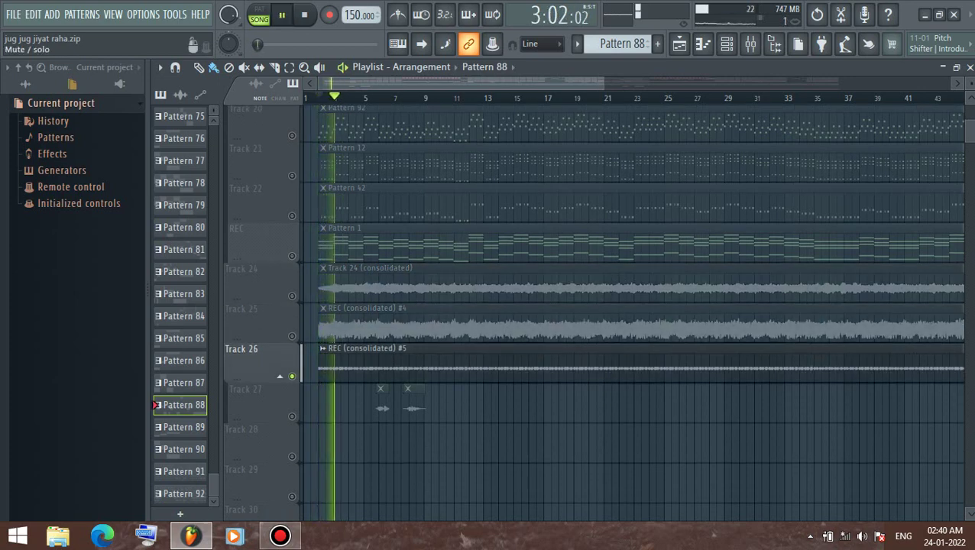
# Unmute Tracks 25 and 24, the REC track with Pattern 1, and Tracks 22, 21 and 20 alongside Track 26
pyautogui.click(291, 336)
pyautogui.click(291, 295)
pyautogui.click(291, 255)
pyautogui.scroll(2, 291, 255)
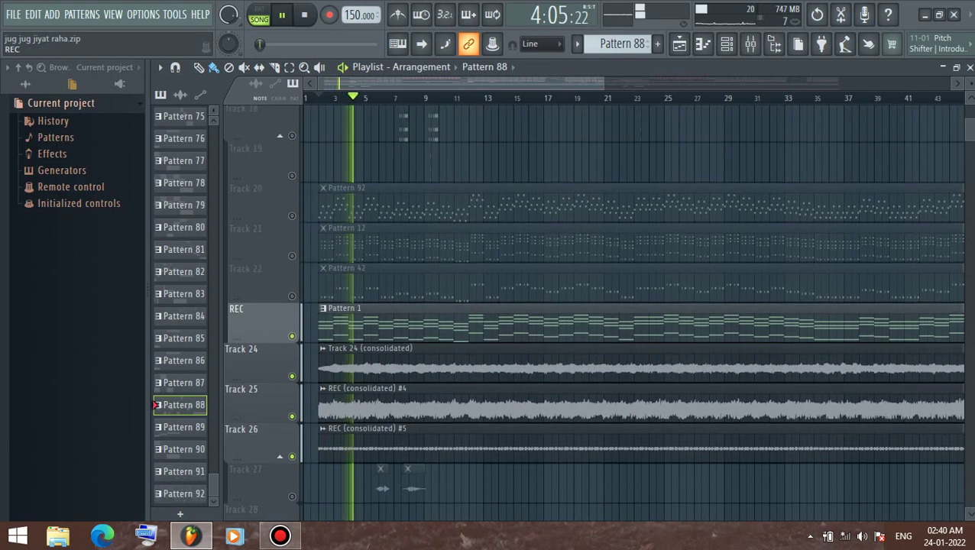
pyautogui.click(291, 296)
pyautogui.click(291, 256)
pyautogui.click(291, 216)
pyautogui.scroll(6, 291, 216)
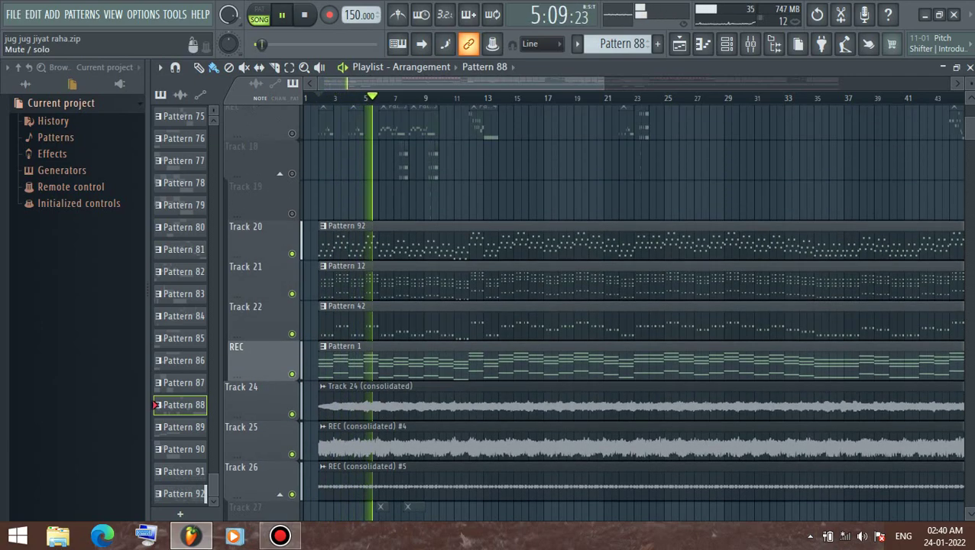
# Unmute Track 36 so the Jug Jug Jiyat Raha song audio plays along with the melody and chord tracks
pyautogui.scroll(-6, 291, 216)
pyautogui.scroll(-5, 291, 216)
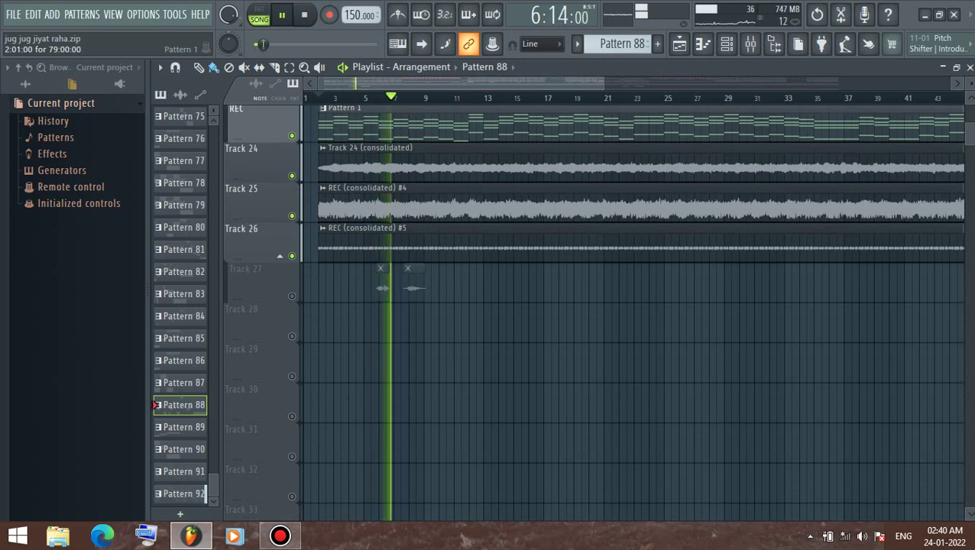
pyautogui.scroll(-10, 291, 215)
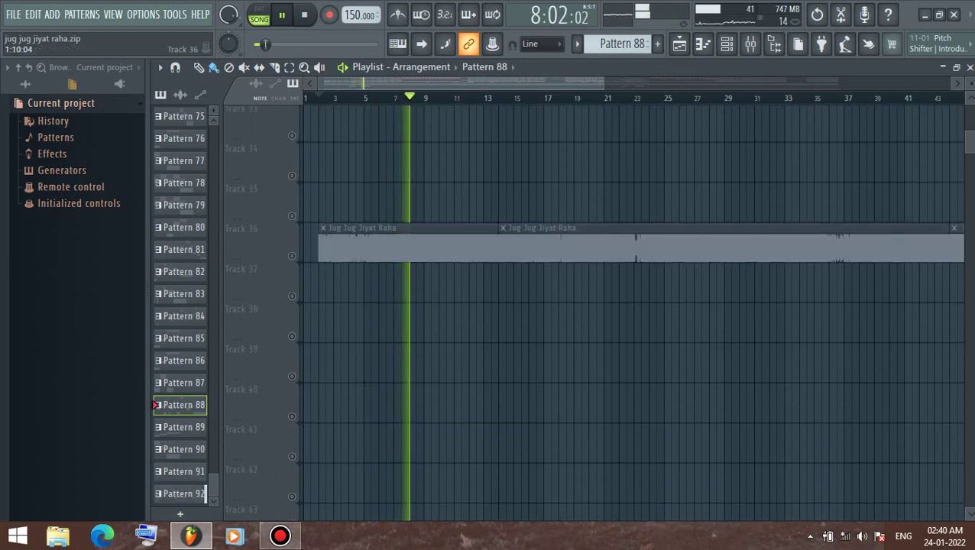
pyautogui.click(291, 255)
pyautogui.scroll(7, 291, 255)
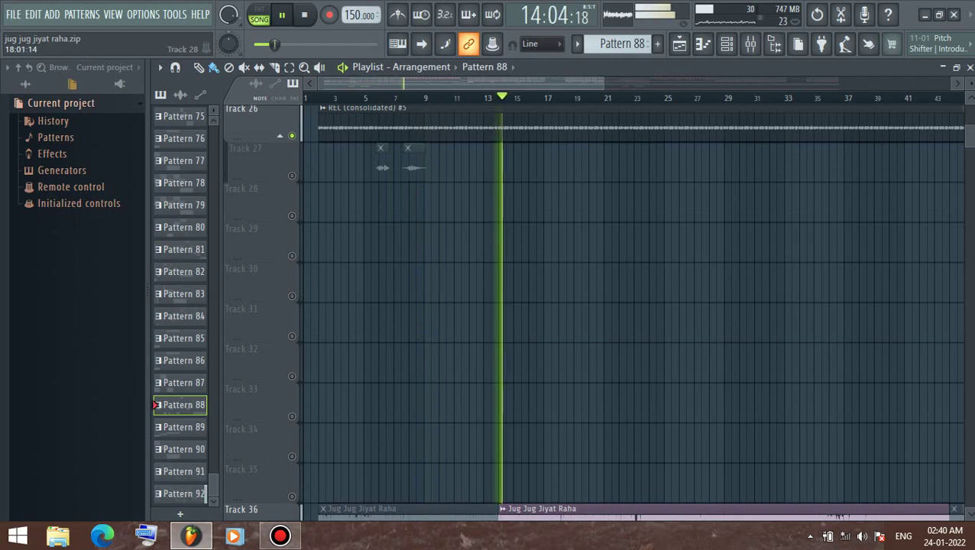
pyautogui.scroll(10, 279, 135)
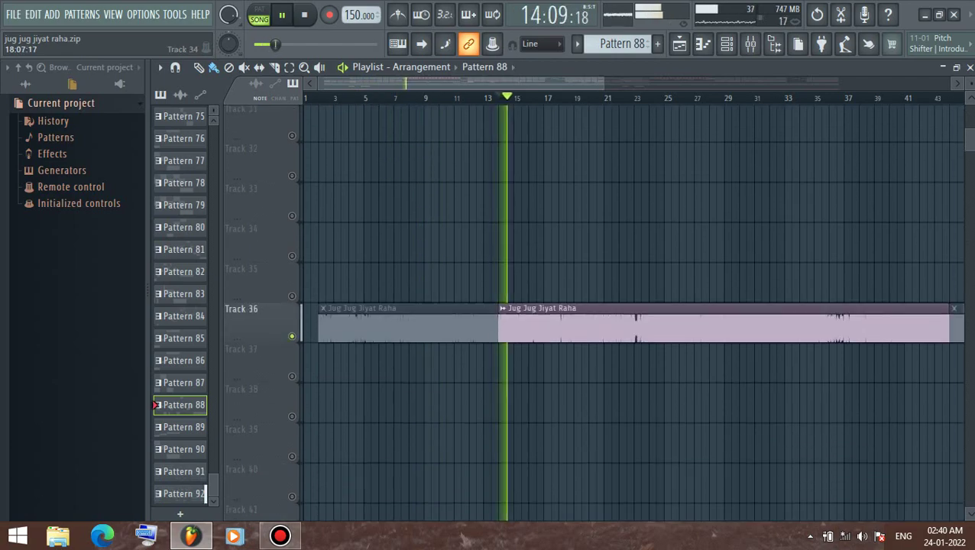
pyautogui.scroll(3, 280, 214)
pyautogui.scroll(-3, 280, 214)
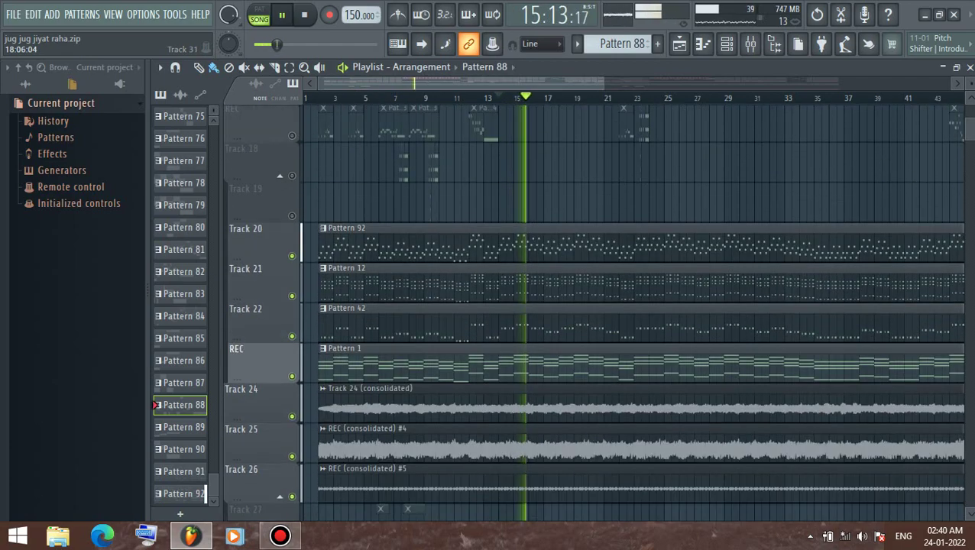
# Unmute Tracks 3 and 4 to add their drum loops to the playing song
pyautogui.scroll(8, 279, 214)
pyautogui.scroll(7, 280, 214)
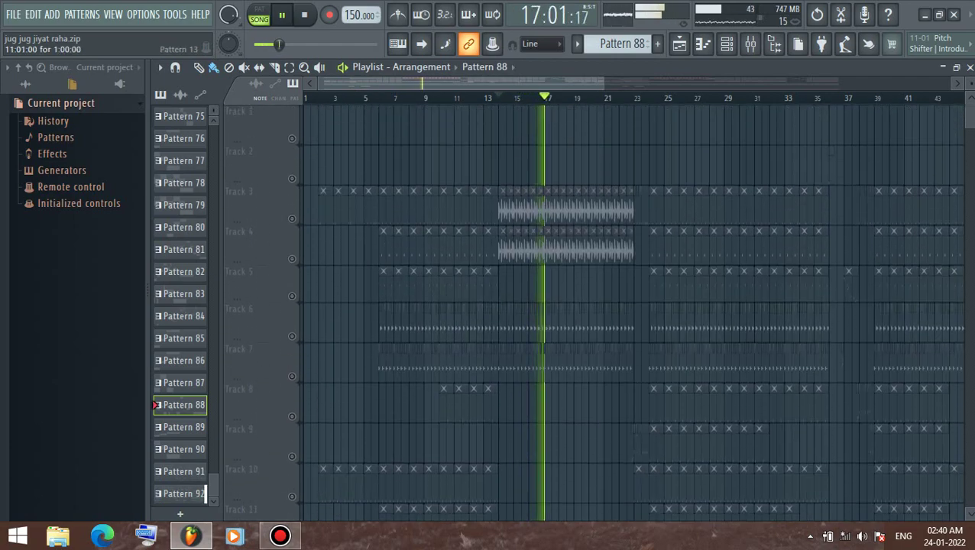
pyautogui.click(292, 218)
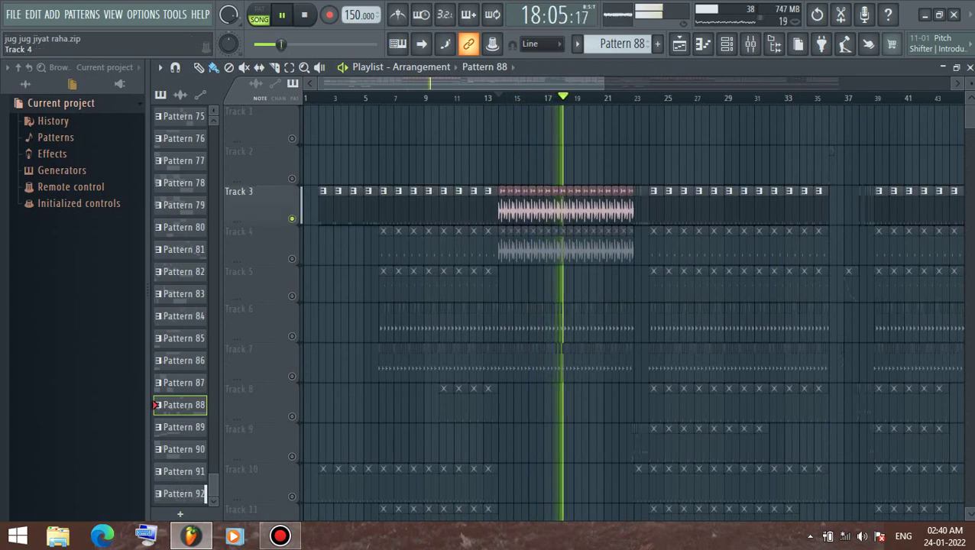
pyautogui.click(292, 258)
pyautogui.scroll(5, 640, 248)
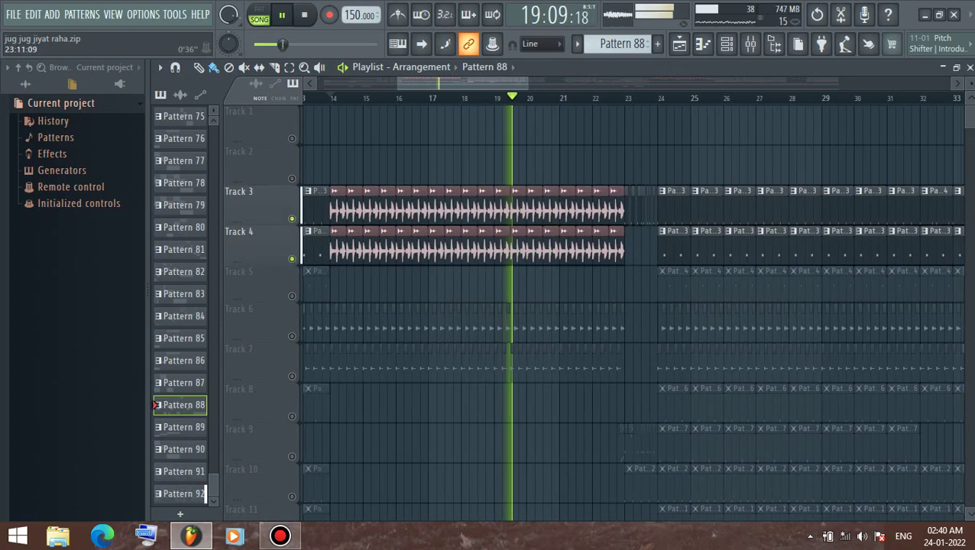
# Unmute Tracks 8, 9 and 10 to add their percussion patterns for the section from bar 23
pyautogui.scroll(-2, 558, 250)
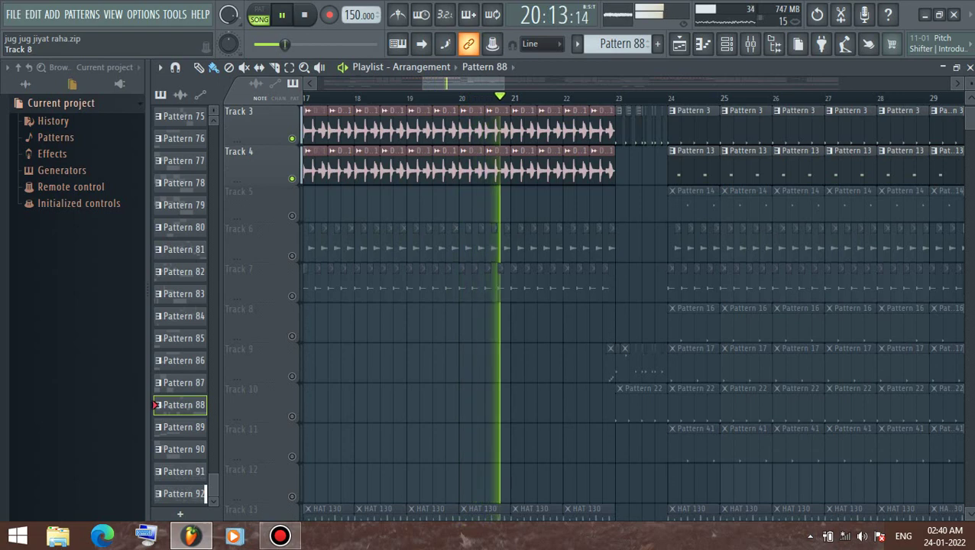
pyautogui.click(292, 336)
pyautogui.click(292, 376)
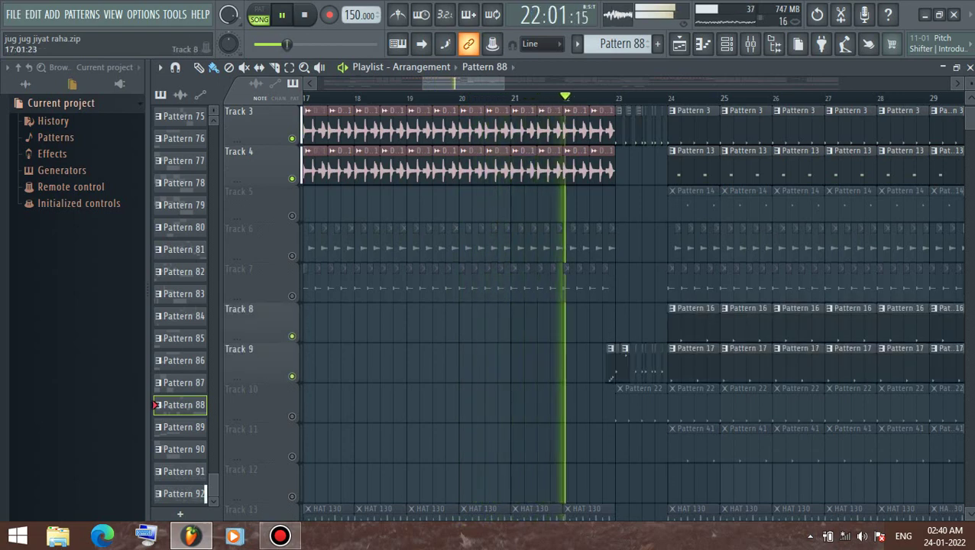
pyautogui.scroll(-1, 291, 376)
pyautogui.scroll(3, 634, 306)
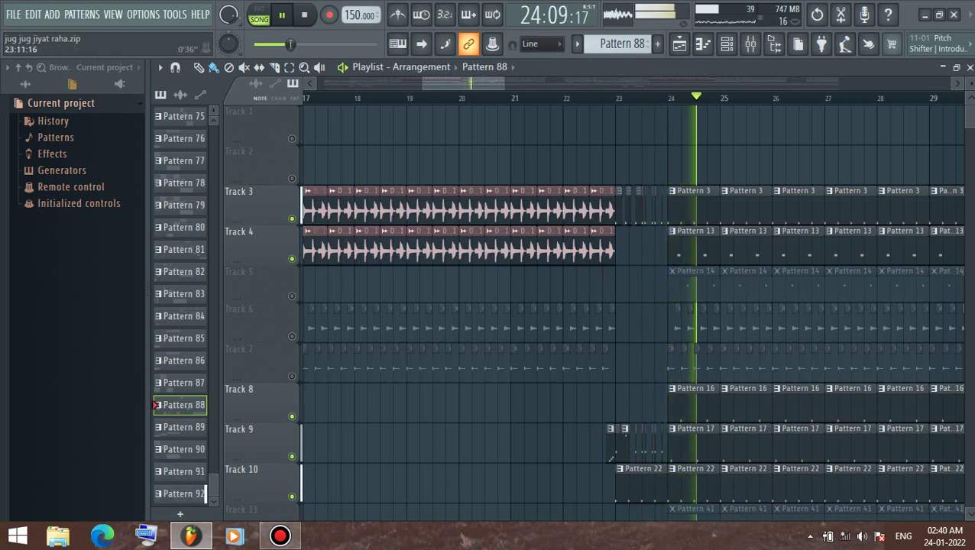
# Move playback back to bar 23 and unmute Tracks 5, 6 and 7
pyautogui.click(615, 98)
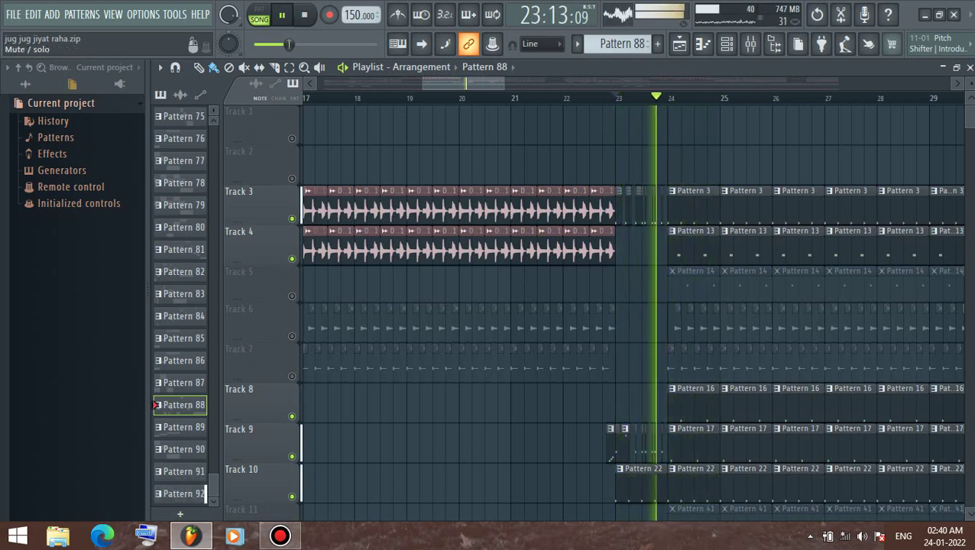
pyautogui.click(292, 295)
pyautogui.click(292, 336)
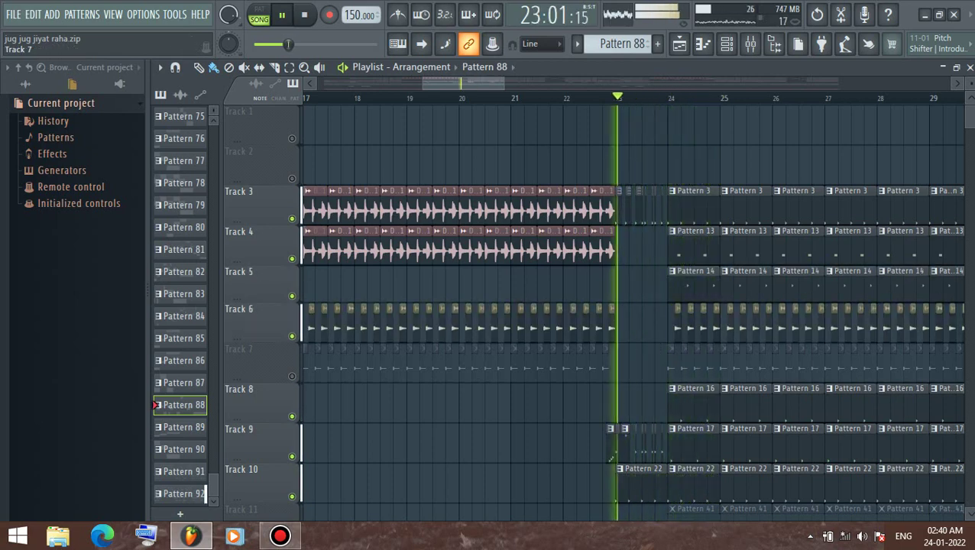
pyautogui.click(292, 376)
pyautogui.scroll(-3, 292, 376)
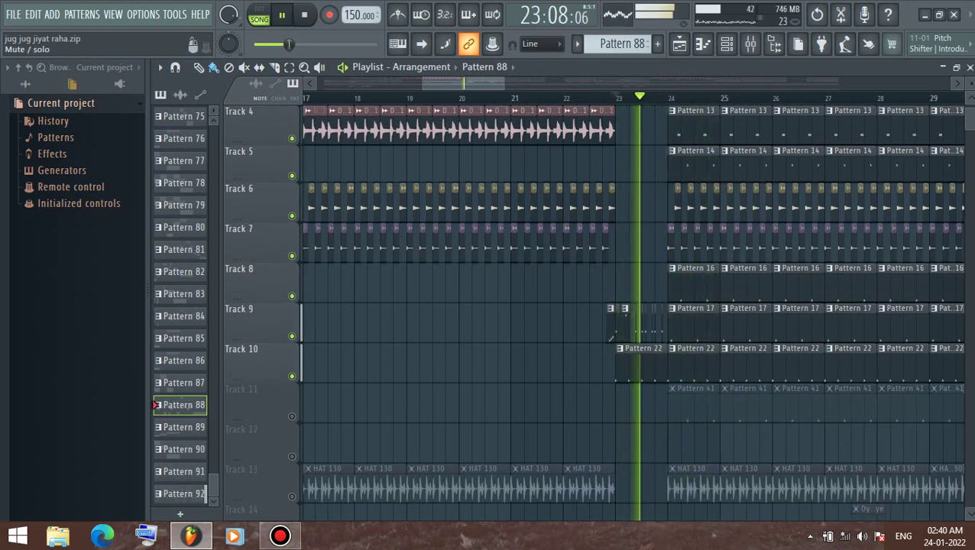
# Unmute all playlist tracks at once and look over the full arrangement as it plays
pyautogui.rightClick(292, 376)
pyautogui.rightClick(292, 376)
pyautogui.scroll(-6, 632, 128)
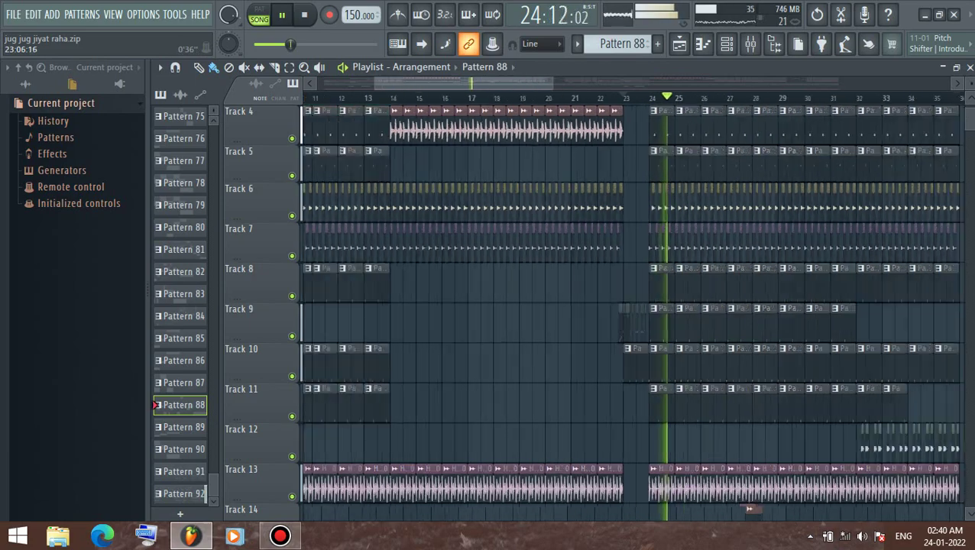
pyautogui.scroll(-8, 597, 243)
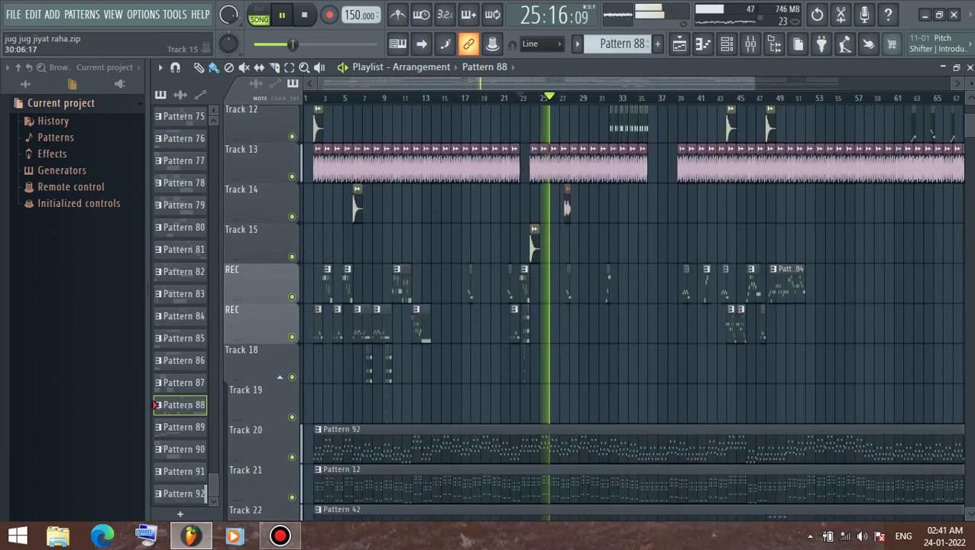
pyautogui.scroll(9, 598, 243)
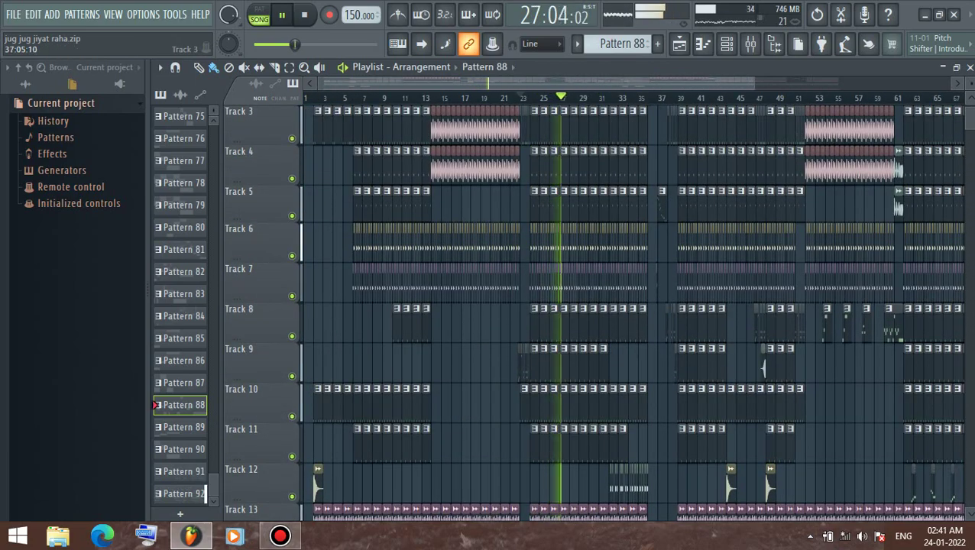
# Look over the arrangement from about bar 27 to bar 42 as it plays, from the drum tracks down to the consolidated recordings
pyautogui.scroll(2, 634, 313)
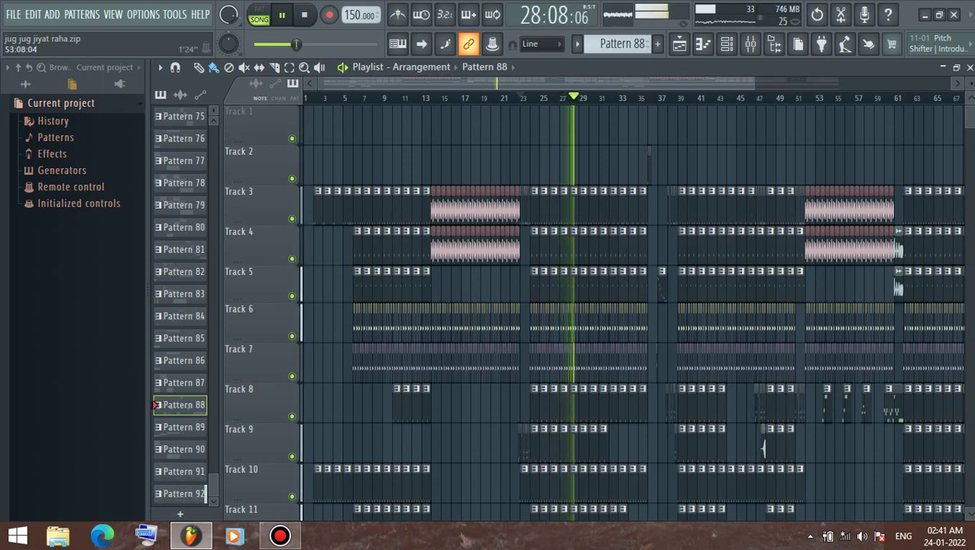
pyautogui.scroll(6, 763, 449)
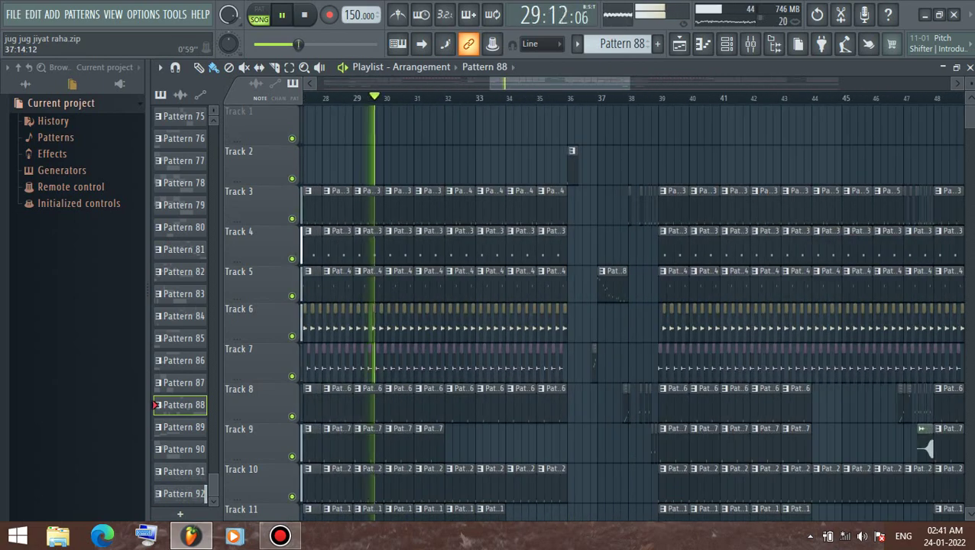
pyautogui.scroll(-13, 624, 313)
pyautogui.scroll(4, 604, 313)
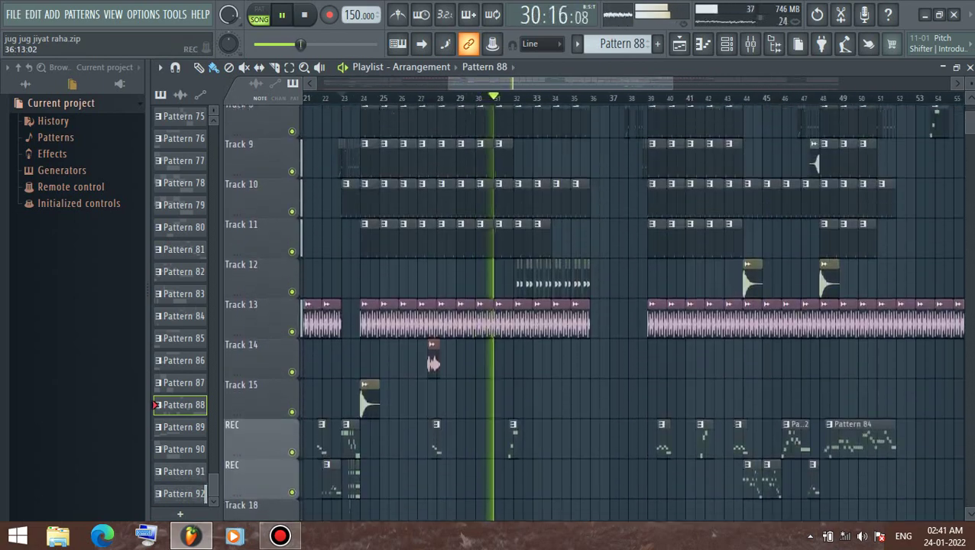
pyautogui.scroll(2, 634, 313)
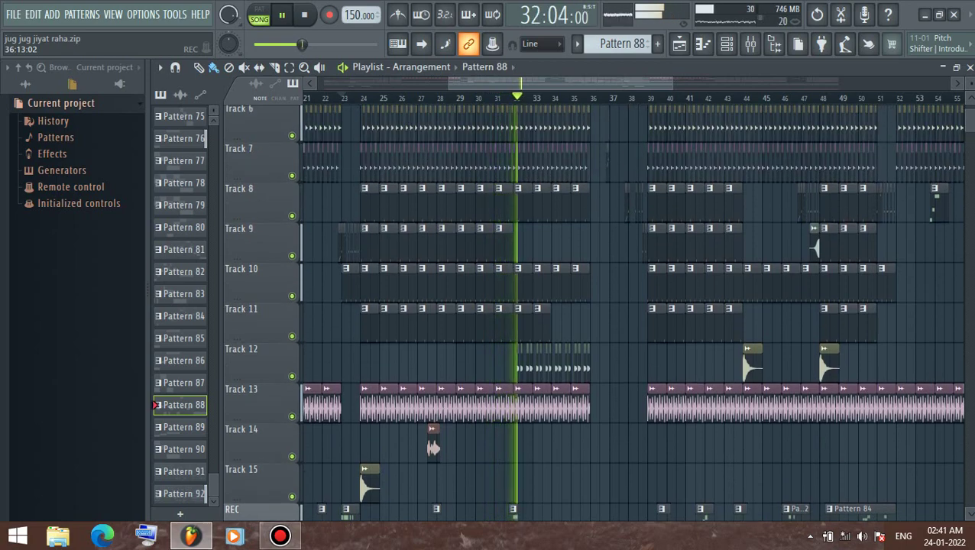
pyautogui.scroll(3, 635, 313)
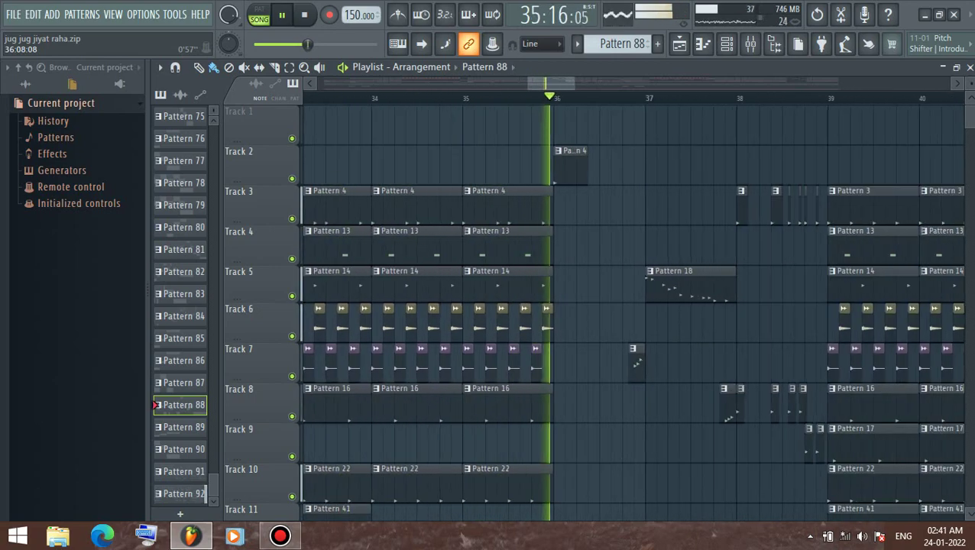
pyautogui.scroll(-20, 635, 314)
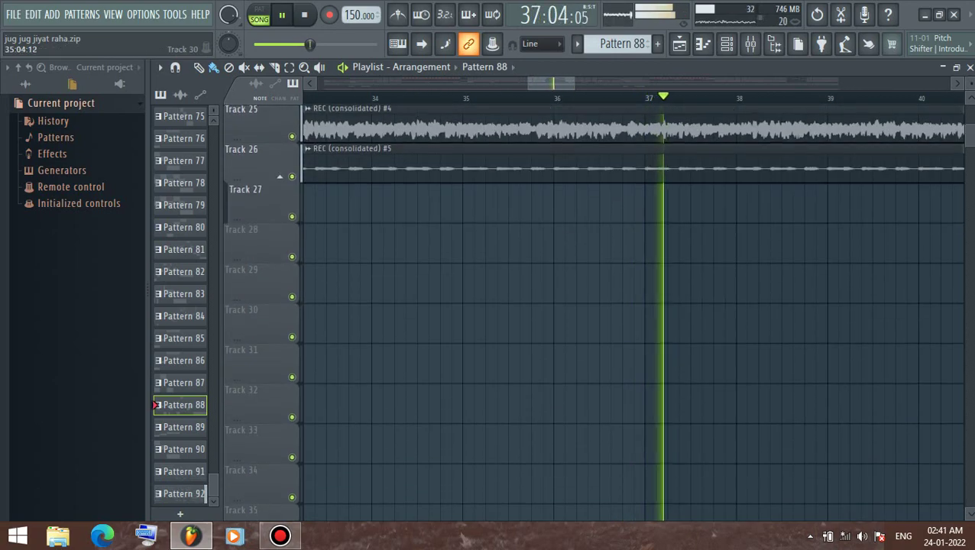
pyautogui.scroll(20, 634, 314)
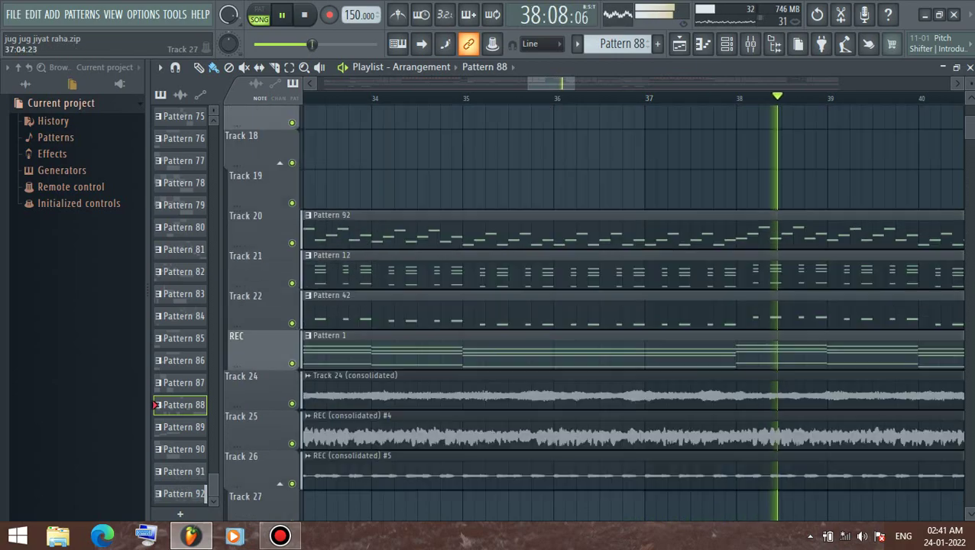
pyautogui.scroll(8, 634, 313)
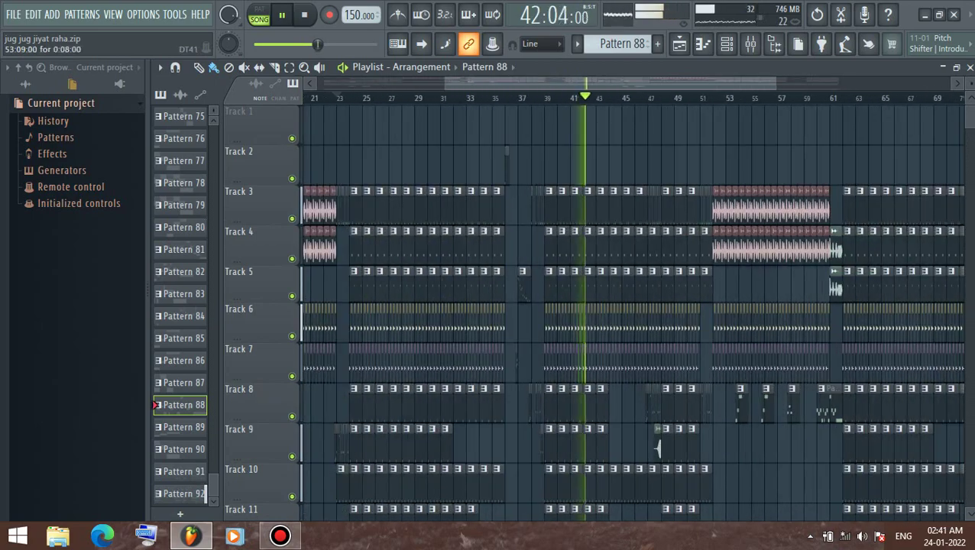
# Examine the section around bars 43 to 56 during playback, including the Madhu Tag Wave clips on Track 27 and the percussion tracks
pyautogui.scroll(5, 594, 313)
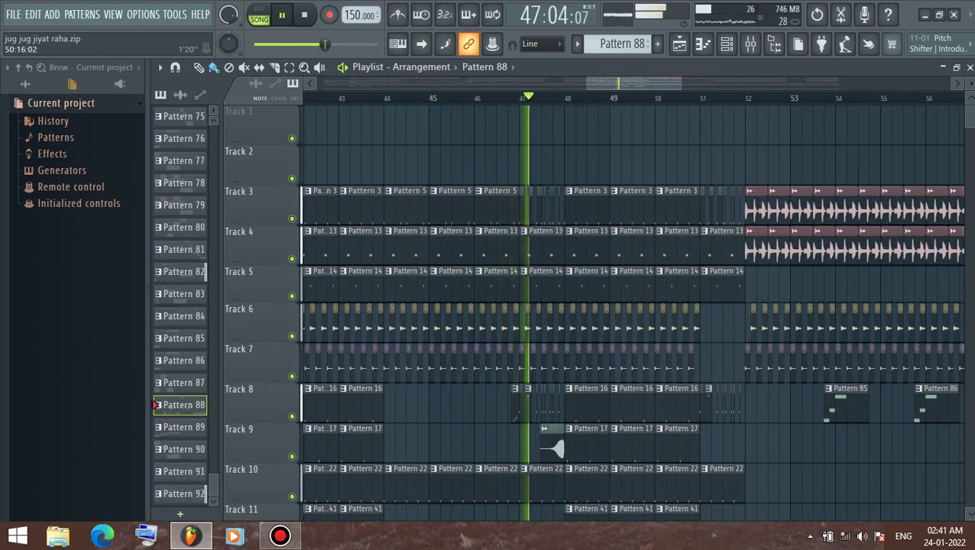
pyautogui.scroll(-19, 260, 313)
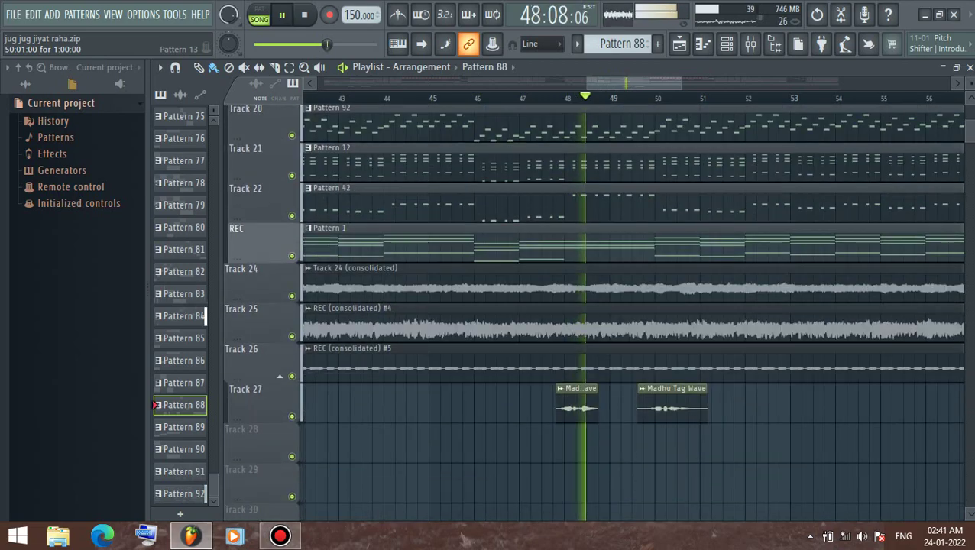
pyautogui.scroll(-4, 595, 313)
pyautogui.scroll(11, 596, 314)
pyautogui.scroll(-7, 596, 313)
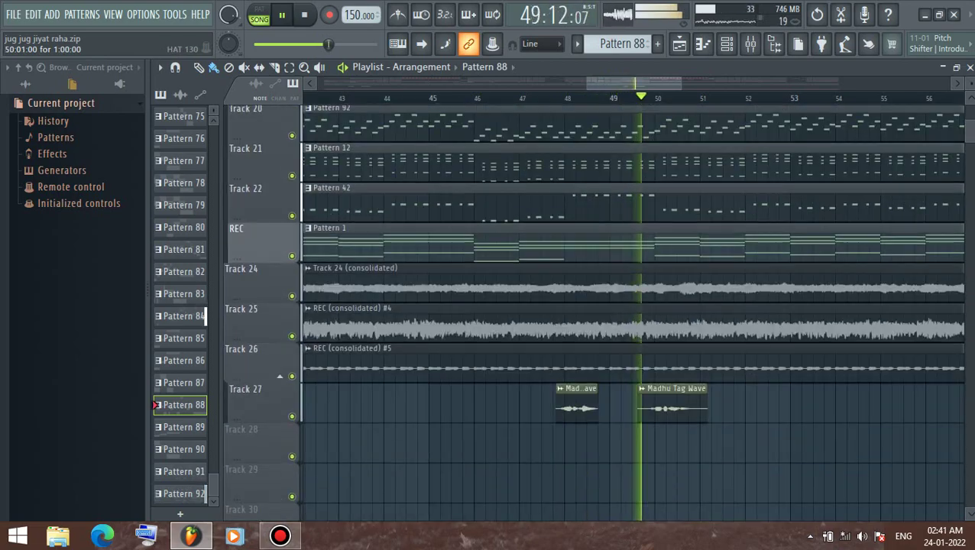
pyautogui.scroll(-4, 259, 314)
pyautogui.scroll(20, 260, 313)
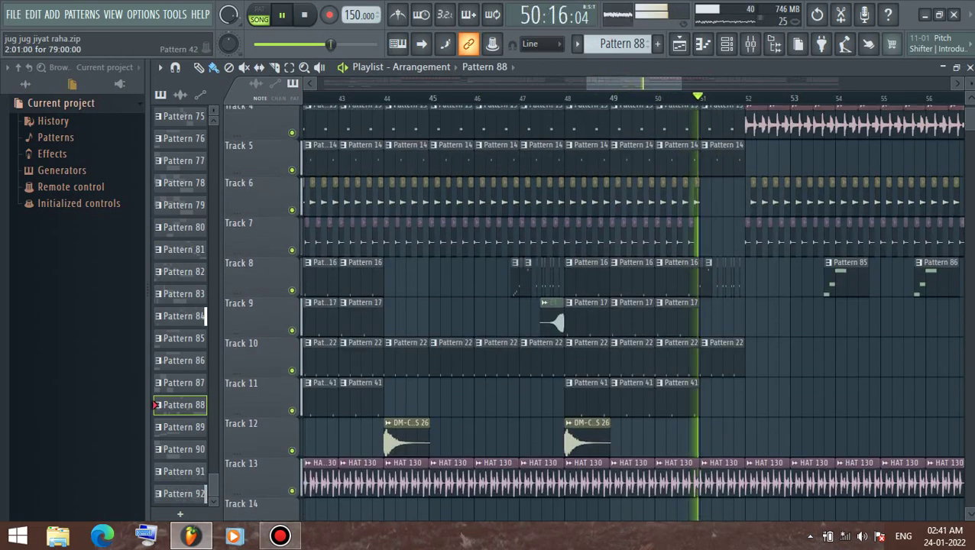
pyautogui.scroll(3, 259, 313)
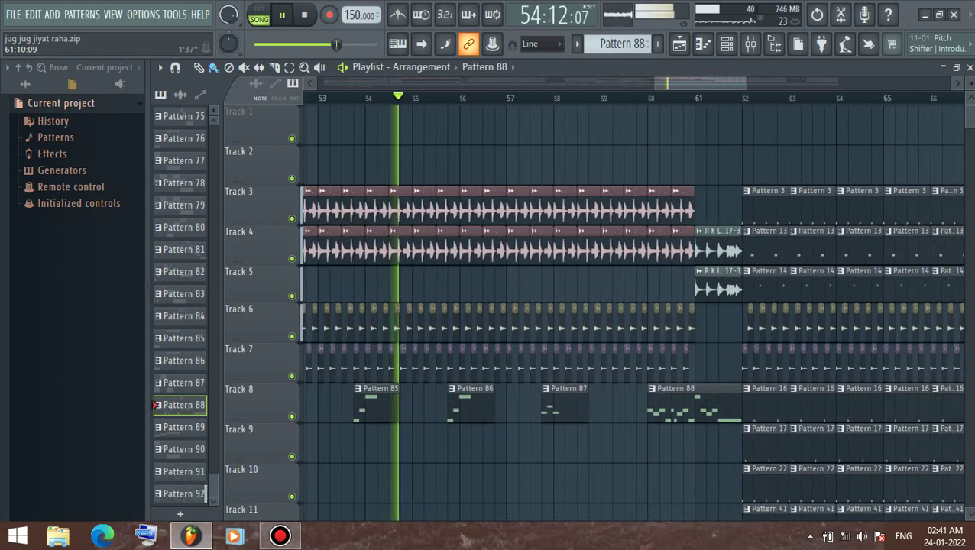
# Solo the Jug Jug Jiyat Raha audio on Track 36 to hear it alone, and bring all tracks back
pyautogui.scroll(-20, 259, 314)
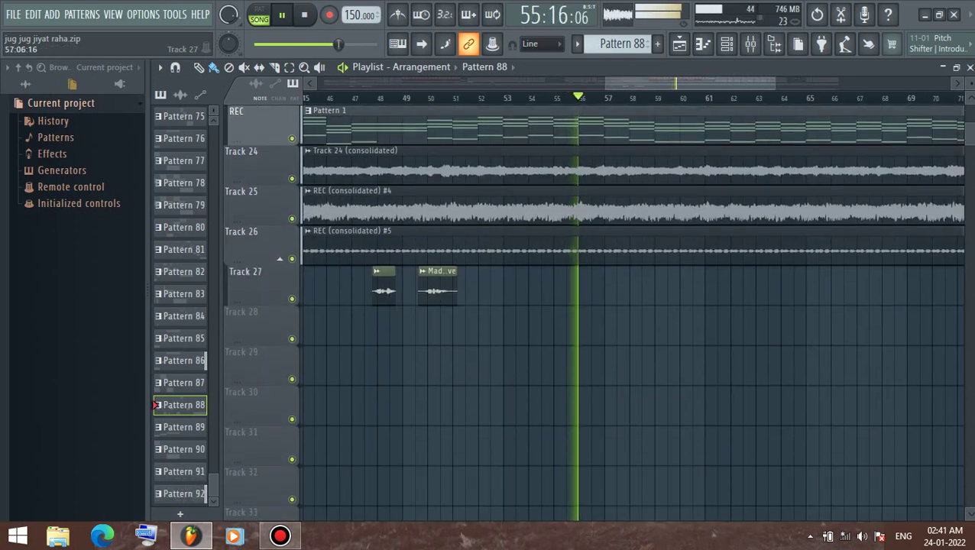
pyautogui.scroll(-3, 260, 313)
pyautogui.rightClick(292, 255)
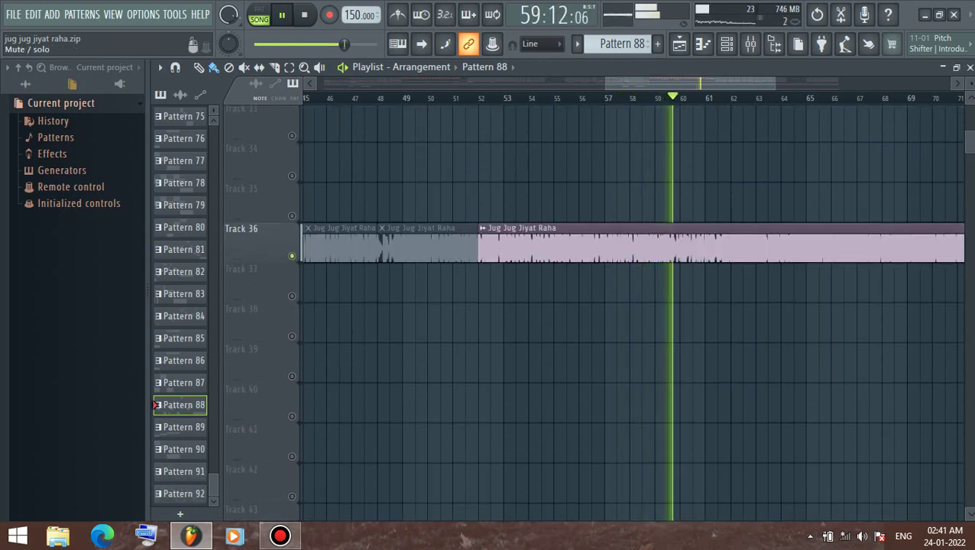
pyautogui.click(277, 250)
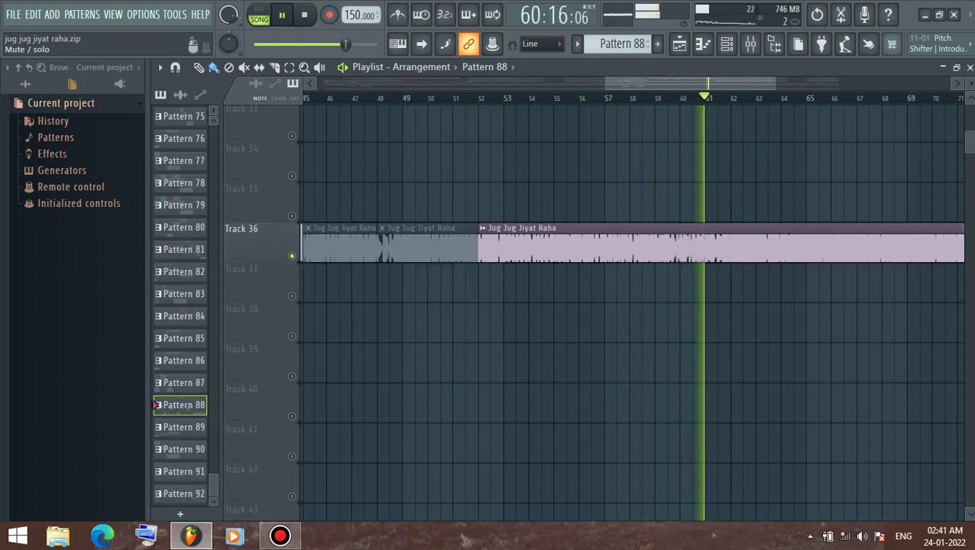
pyautogui.scroll(20, 260, 314)
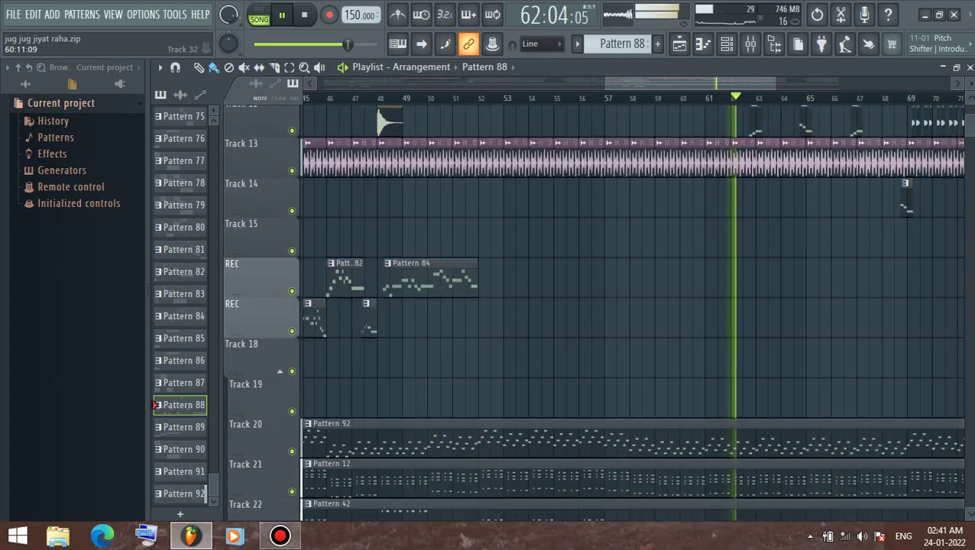
# Stop the full playback, solo Tracks 4 and 5, and play the R K LOOP_Sound 17-3 clips at bar 61
pyautogui.scroll(5, 260, 313)
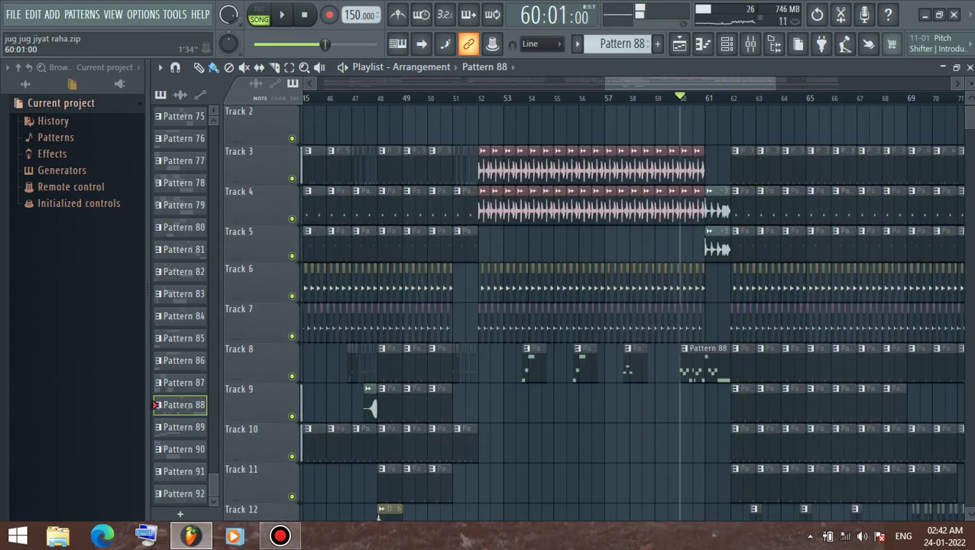
pyautogui.scroll(4, 711, 290)
pyautogui.press('space')
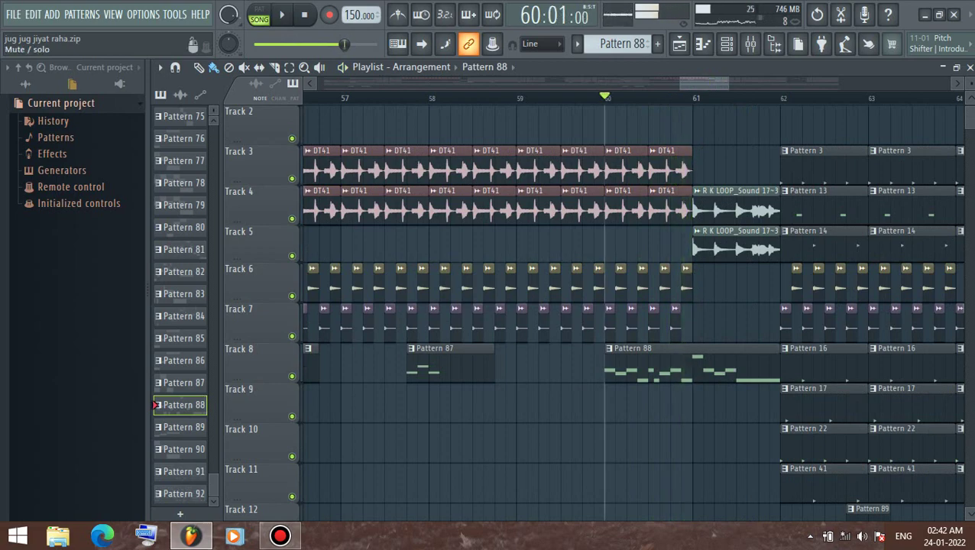
pyautogui.rightClick(291, 219)
pyautogui.click(292, 256)
pyautogui.press('space')
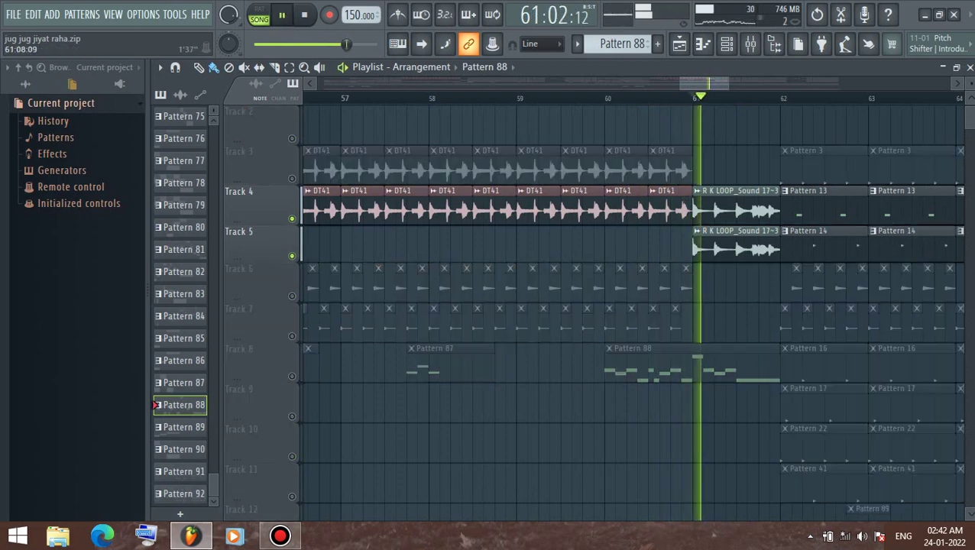
# Raise the R K LOOP_Sound 17-3 mixer track to -9.1 dB and load Fruity Limiter in its first effect slot
pyautogui.press('F9')
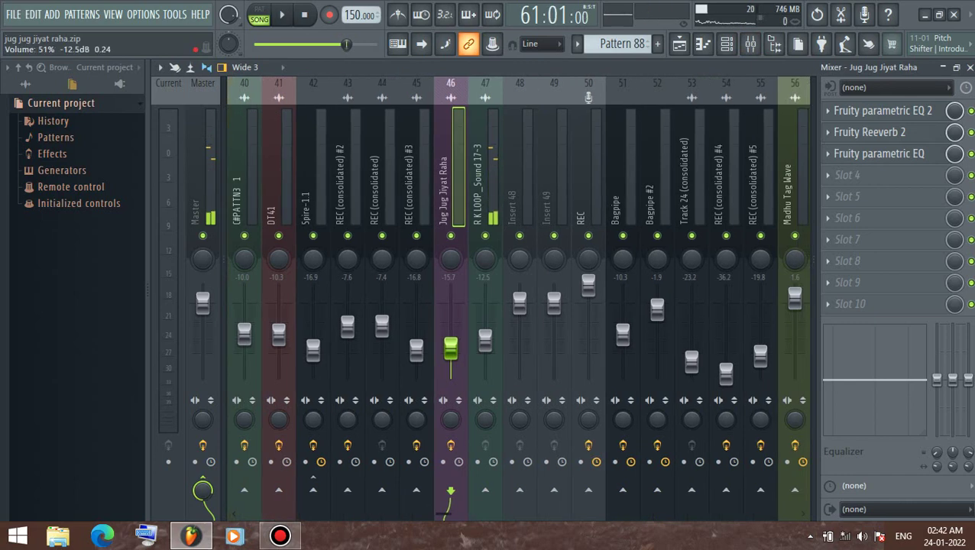
pyautogui.moveTo(485, 341); pyautogui.dragTo(485, 332)
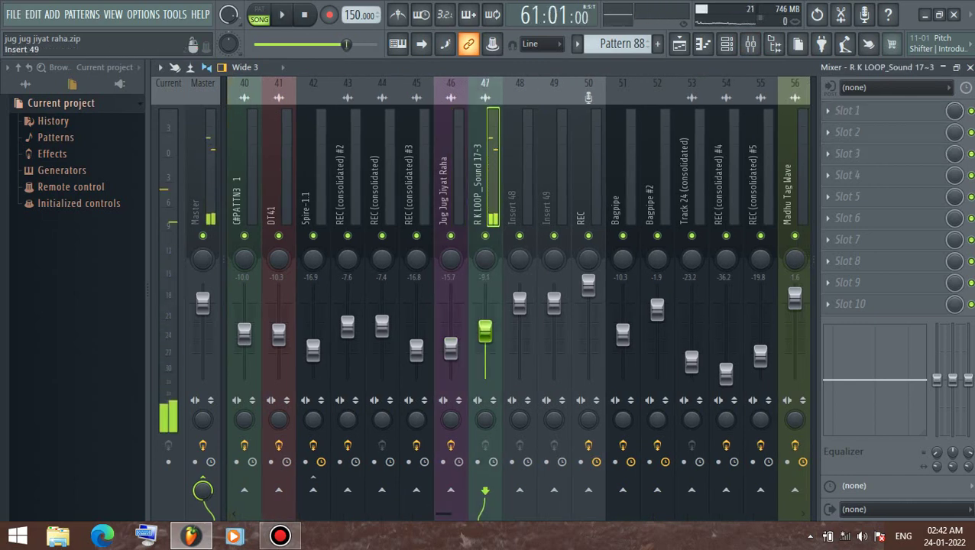
pyautogui.click(847, 110)
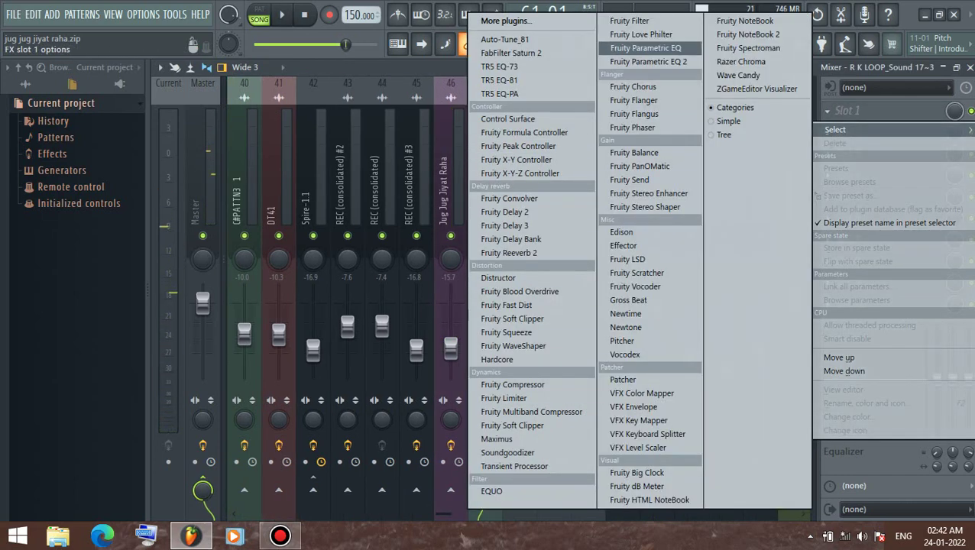
pyautogui.click(504, 398)
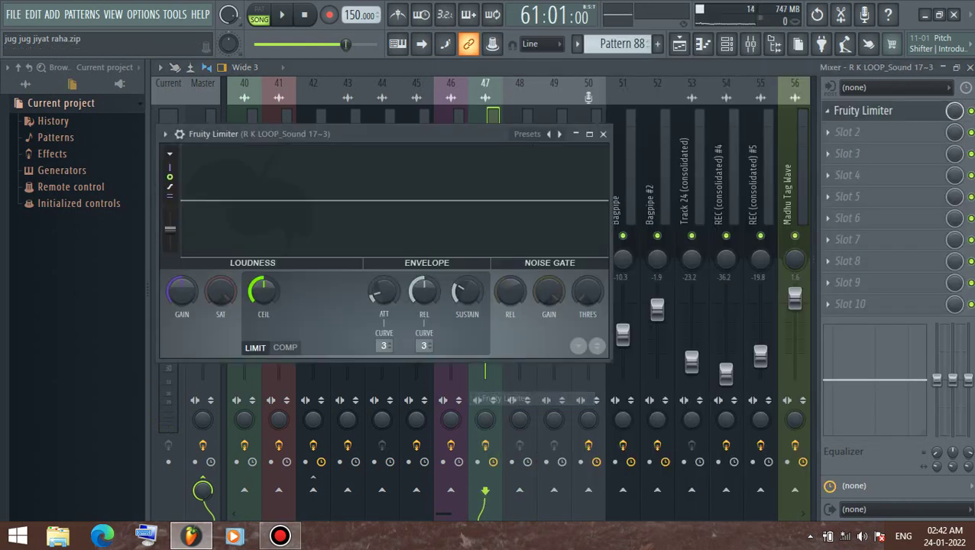
# Switch Fruity Limiter to compression, lower its threshold and adjust the knee and ratio while auditioning the loop
pyautogui.click(285, 348)
pyautogui.press('space')
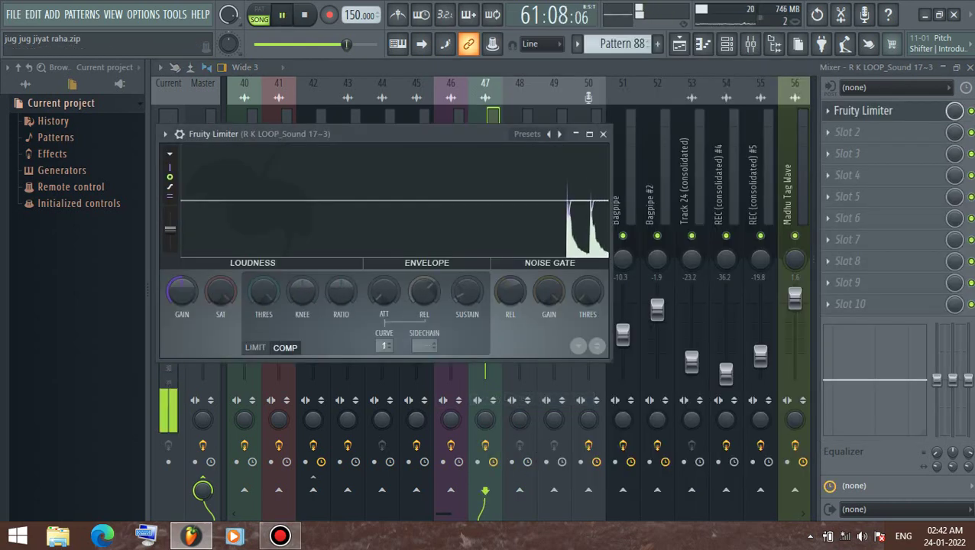
pyautogui.moveTo(264, 291); pyautogui.dragTo(264, 313)
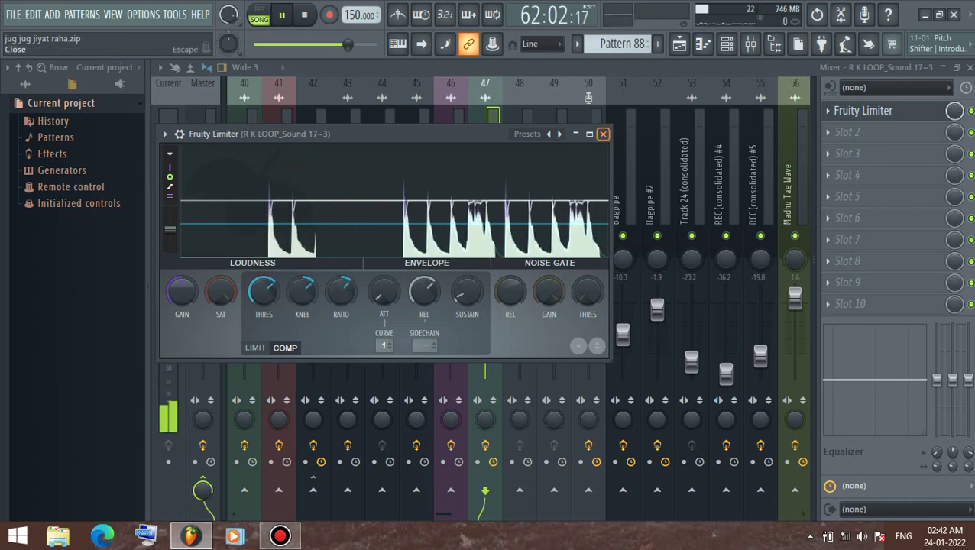
pyautogui.click(603, 134)
pyautogui.press('space')
pyautogui.press('space')
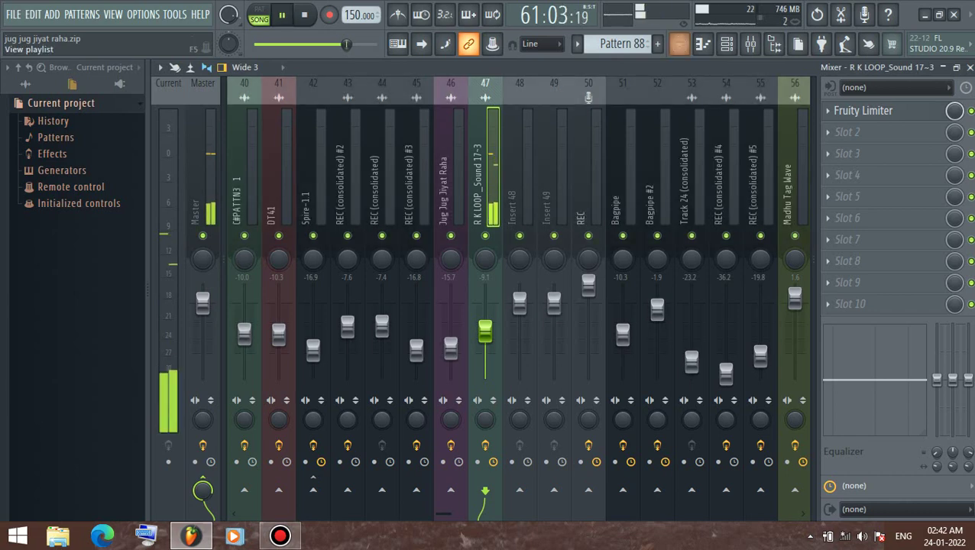
# Return to the playlist, restore all tracks and play from bar 61 to hear the compressed loop in the full mix
pyautogui.press('F5')
pyautogui.press('space')
pyautogui.rightClick(292, 219)
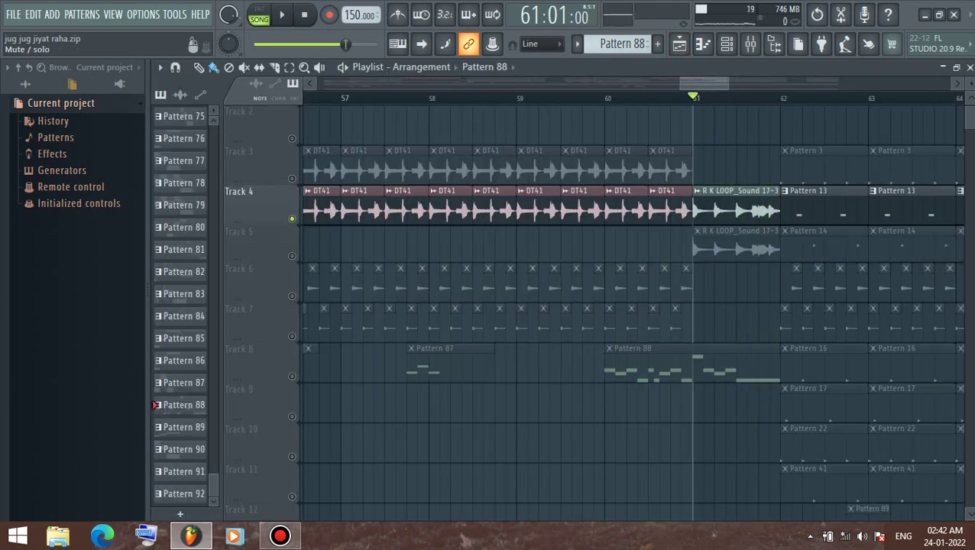
pyautogui.rightClick(292, 220)
pyautogui.press('space')
pyautogui.press('space')
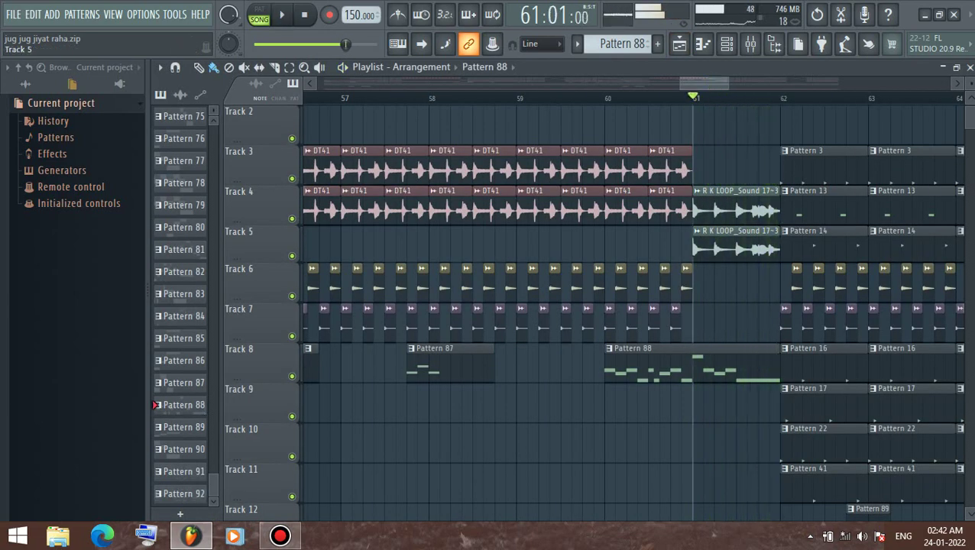
# Solo Tracks 4 and 5 again and replay the loop clips from bar 61
pyautogui.rightClick(292, 219)
pyautogui.click(292, 255)
pyautogui.press('space')
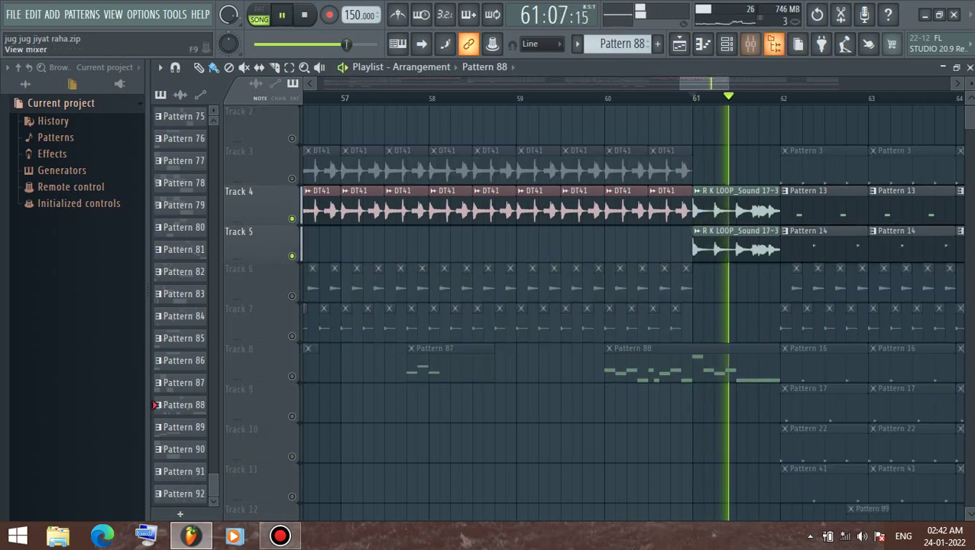
# Add Fruity Parametric EQ 2 to the loop's second mixer effect slot and load its HP preset
pyautogui.click(750, 45)
pyautogui.click(847, 132)
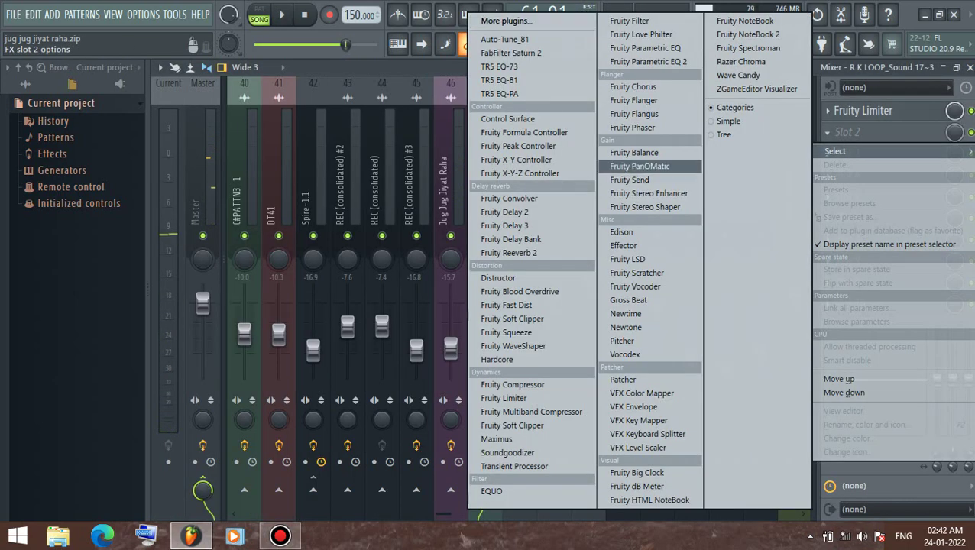
pyautogui.click(641, 61)
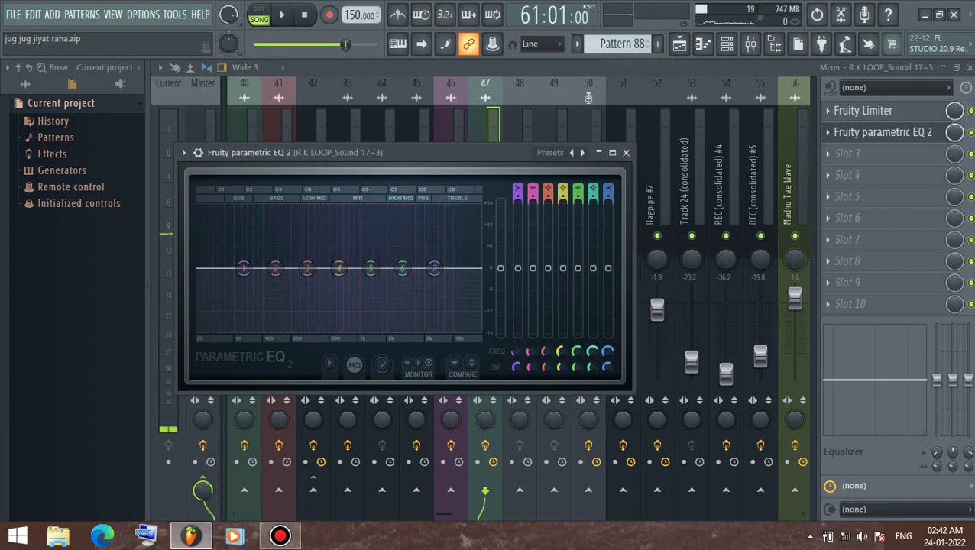
pyautogui.rightClick(582, 153)
pyautogui.click(599, 207)
# While the loop plays, move the high-pass band up to band 2's frequency and boost band 5 at about 3541 Hz
pyautogui.press('space')
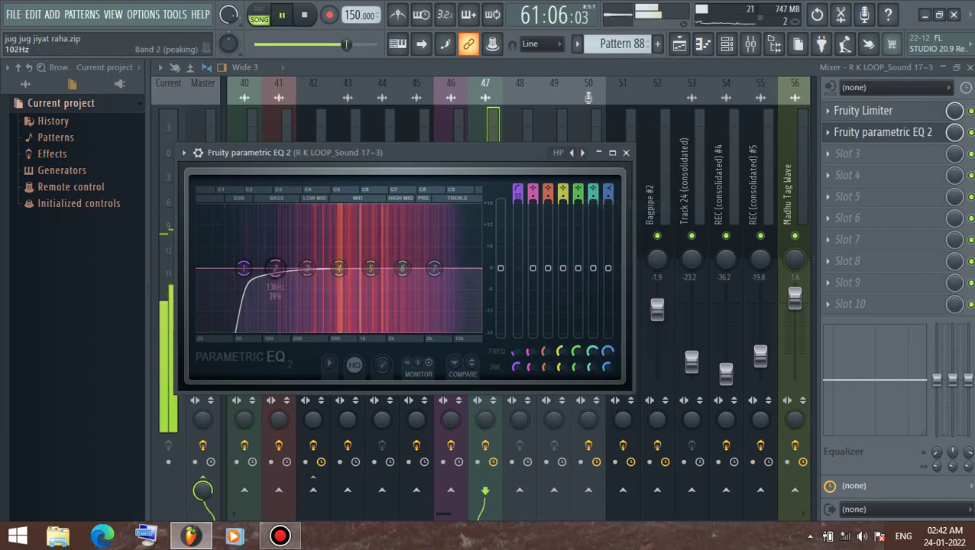
pyautogui.moveTo(244, 268); pyautogui.dragTo(274, 268)
pyautogui.moveTo(370, 267); pyautogui.dragTo(409, 248)
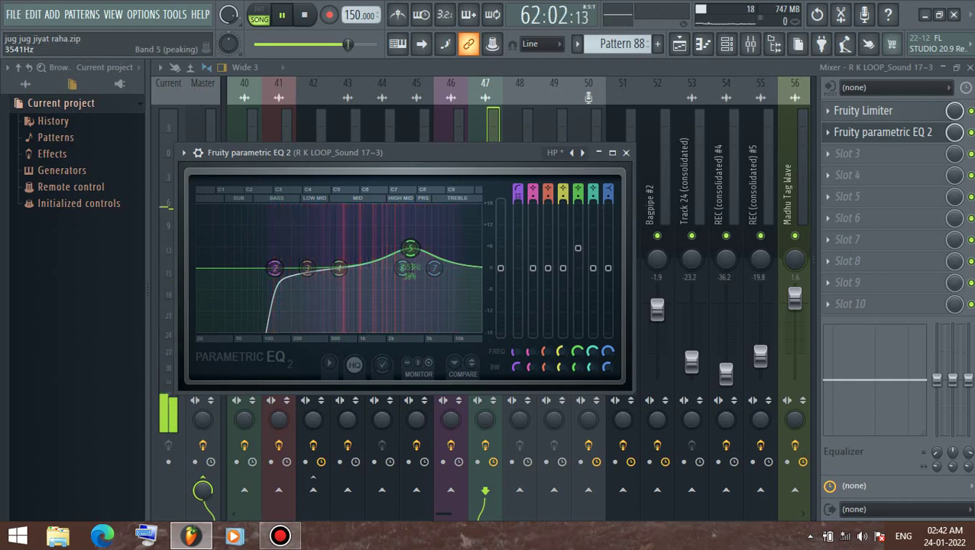
pyautogui.press('space')
pyautogui.click(626, 152)
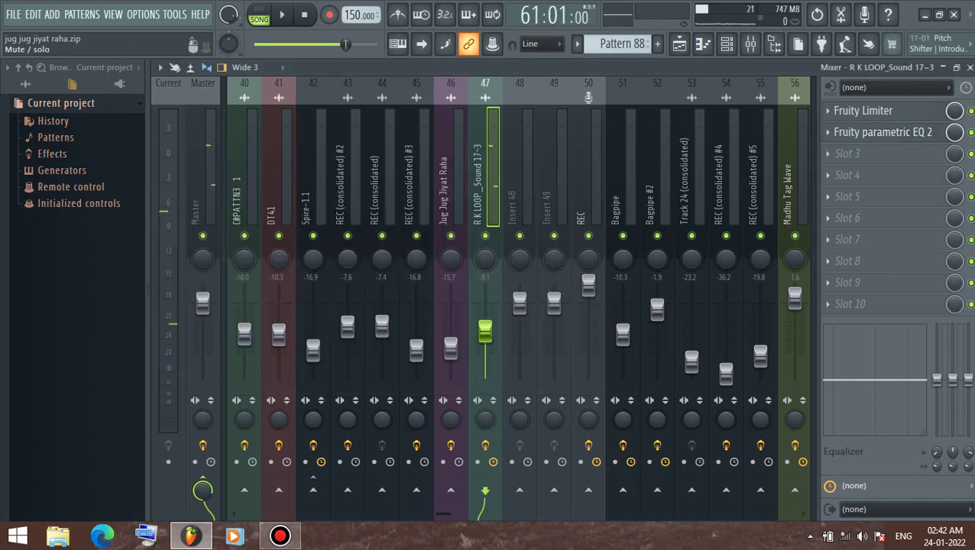
# Return to the playlist, restore all soloed-out tracks and replay the section from bar 61 in the full mix
pyautogui.press('space')
pyautogui.click(679, 43)
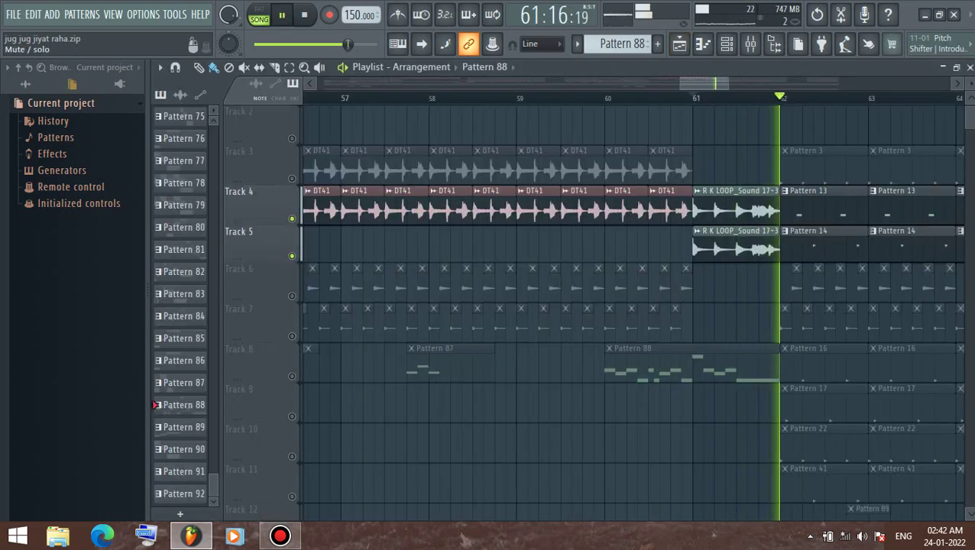
pyautogui.rightClick(292, 220)
pyautogui.rightClick(292, 219)
pyautogui.scroll(-6, 694, 282)
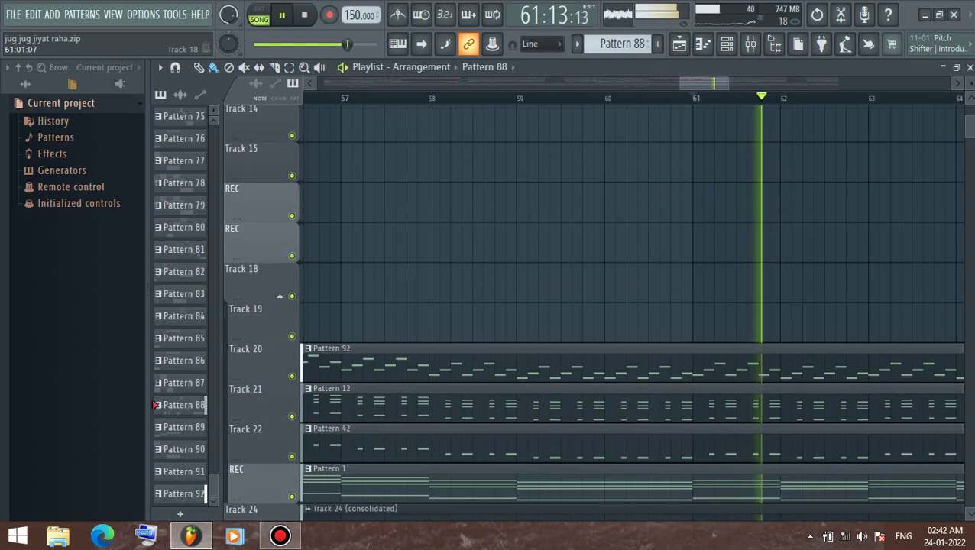
pyautogui.press('space')
pyautogui.press('space')
pyautogui.scroll(7, 634, 314)
pyautogui.scroll(-4, 634, 313)
pyautogui.scroll(1, 634, 313)
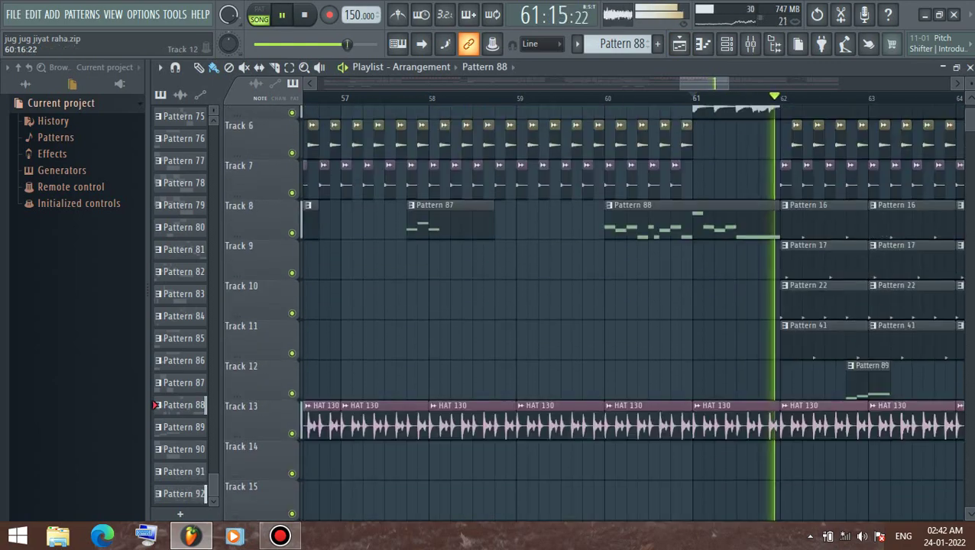
# Mute Track 8 and replay the arrangement from bar 61
pyautogui.press('space')
pyautogui.scroll(1, 634, 313)
pyautogui.click(292, 256)
pyautogui.press('space')
pyautogui.scroll(-5, 694, 252)
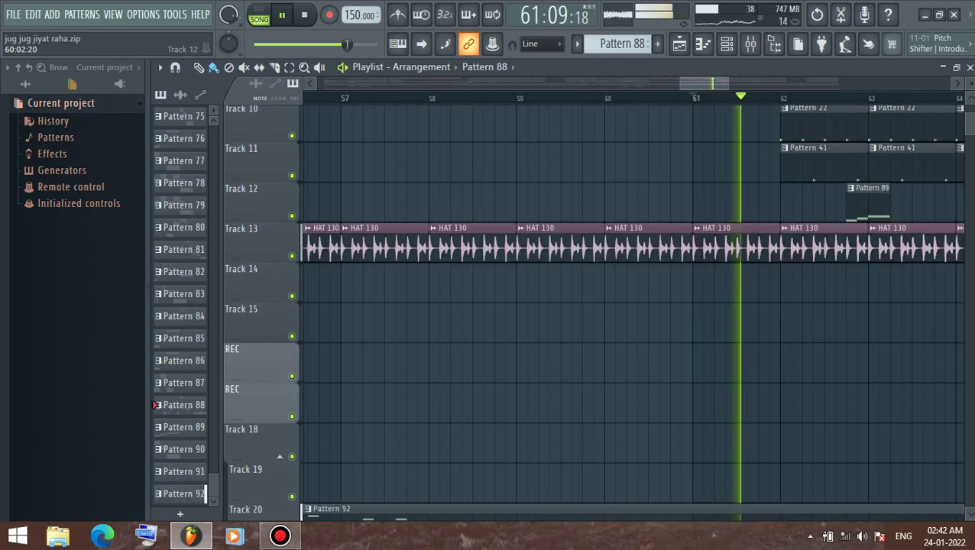
pyautogui.scroll(9, 694, 252)
pyautogui.click(694, 97)
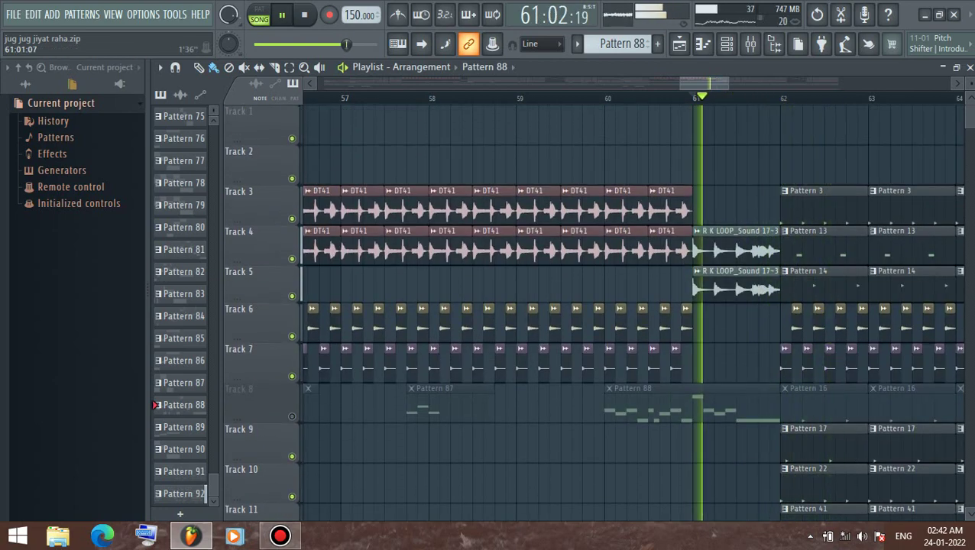
# Replay from just before bar 61 and raise the R K LOOP_Sound 17-3 mixer track's volume while it plays
pyautogui.scroll(-2, 693, 98)
pyautogui.click(657, 98)
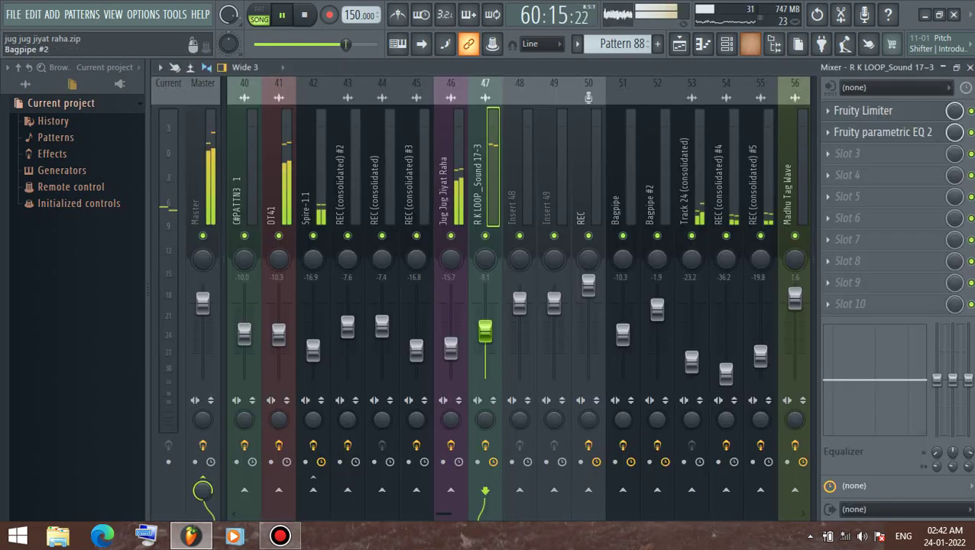
pyautogui.press('F9')
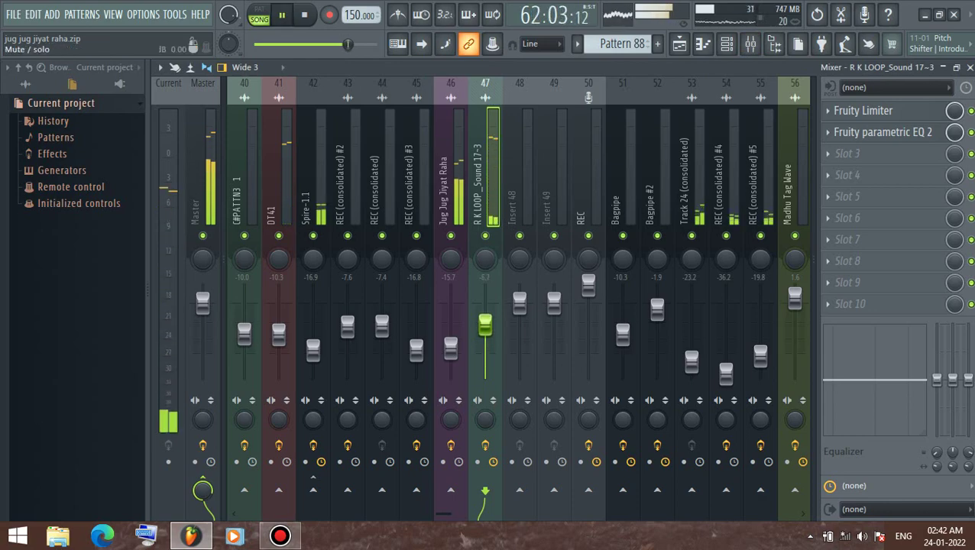
# Return to the playlist and listen through to the arrangement's end, examining the clips on all tracks, and stop playback
pyautogui.press('F5')
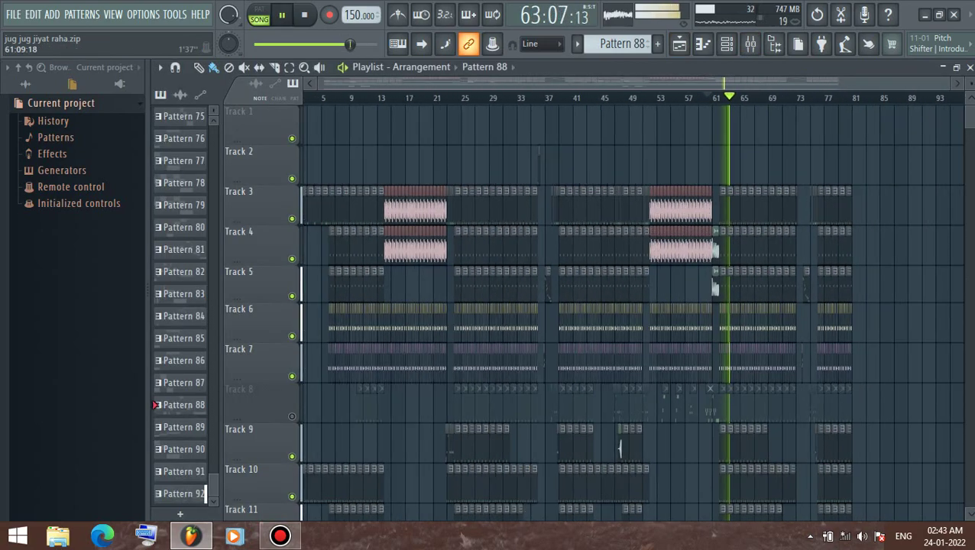
pyautogui.scroll(-10, 750, 128)
pyautogui.scroll(7, 750, 128)
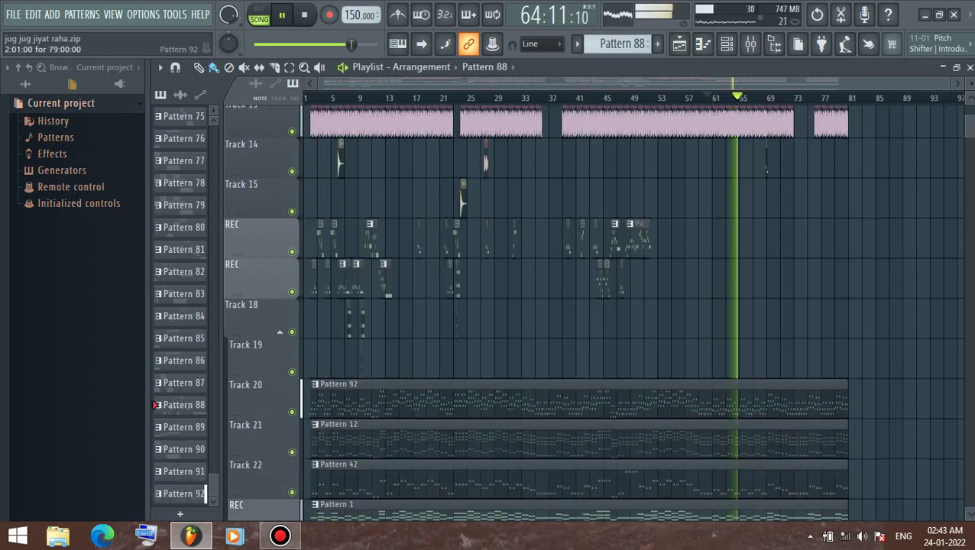
pyautogui.scroll(-8, 634, 306)
pyautogui.scroll(10, 634, 306)
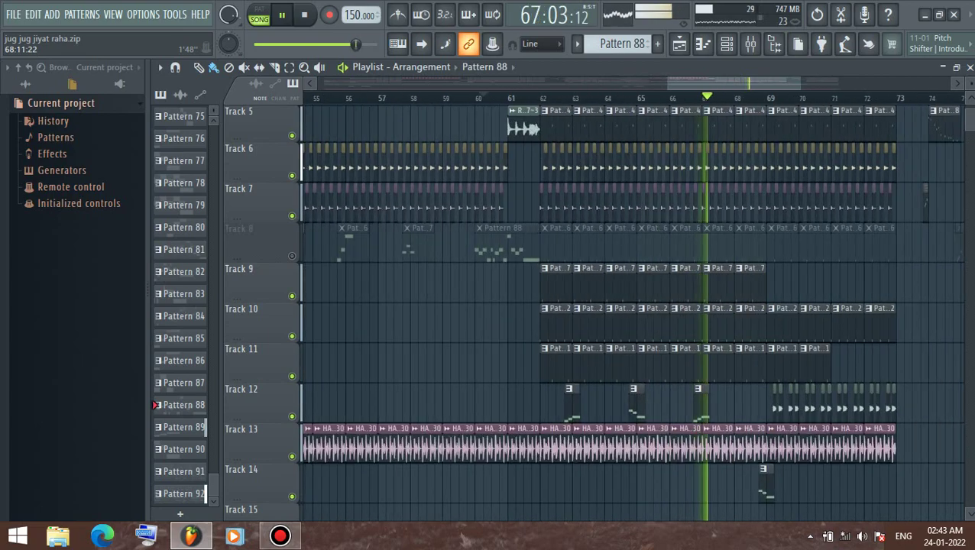
pyautogui.scroll(-9, 714, 126)
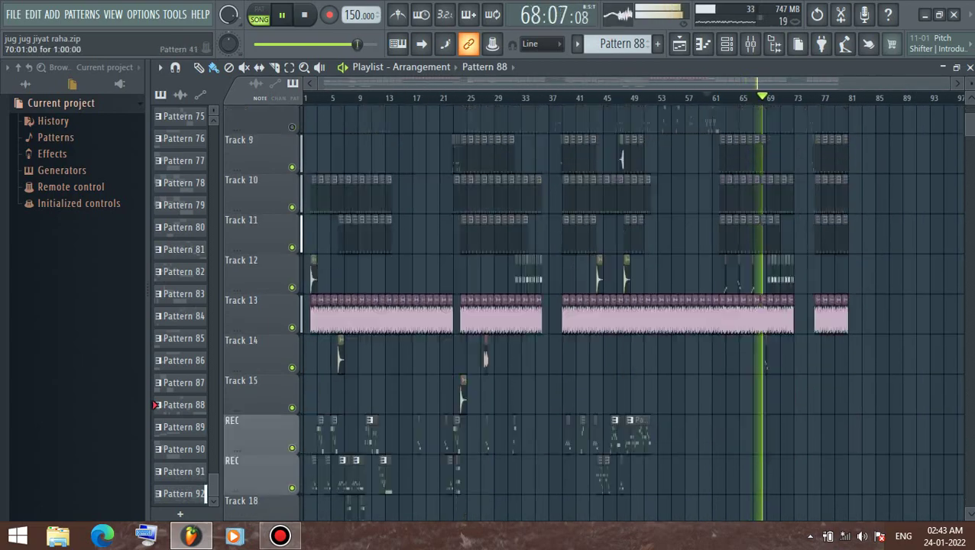
pyautogui.scroll(5, 766, 287)
pyautogui.scroll(5, 767, 291)
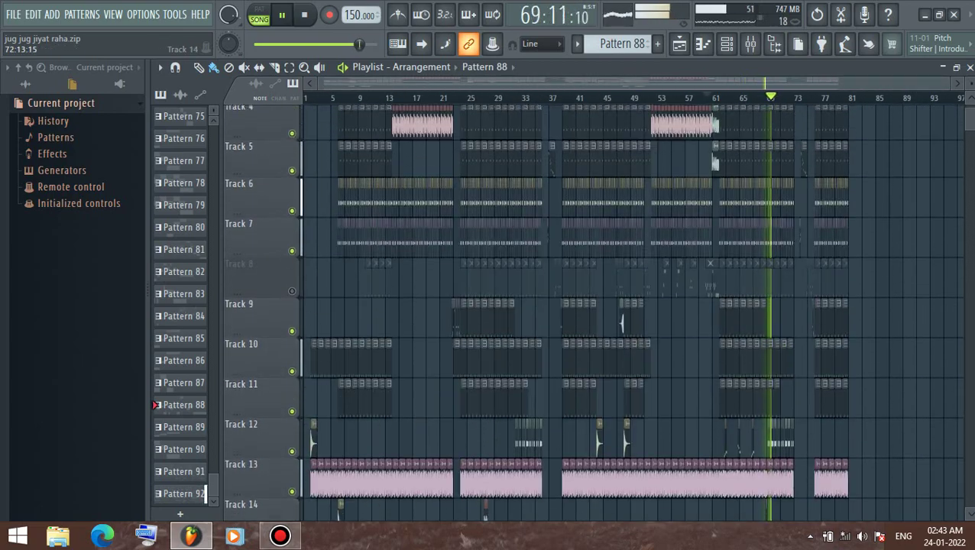
pyautogui.scroll(-15, 766, 291)
pyautogui.scroll(-10, 767, 290)
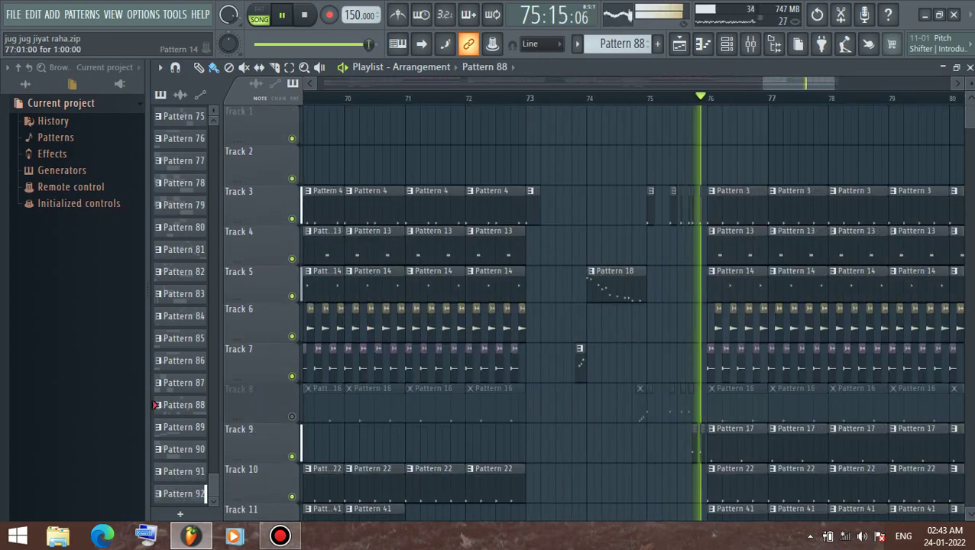
pyautogui.scroll(-8, 801, 305)
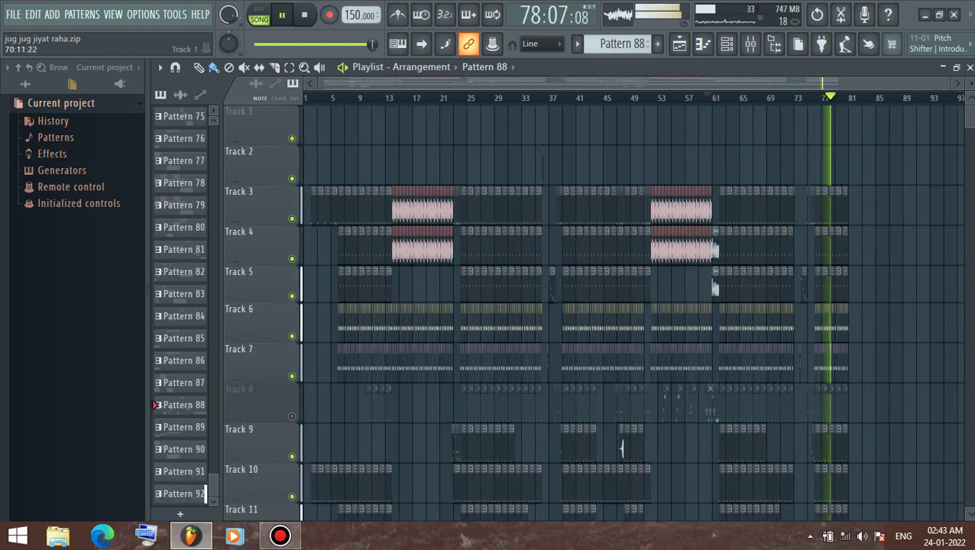
pyautogui.scroll(-10, 621, 450)
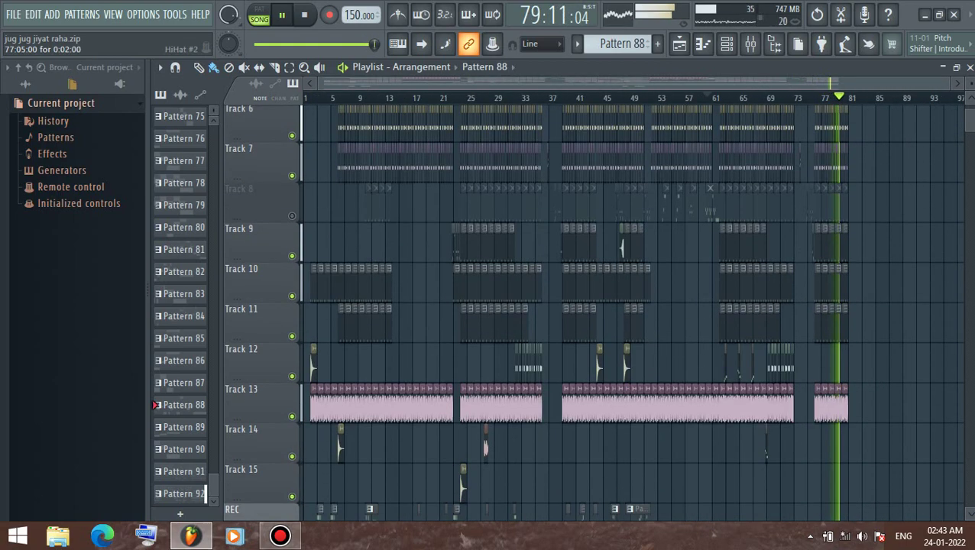
pyautogui.scroll(-4, 460, 115)
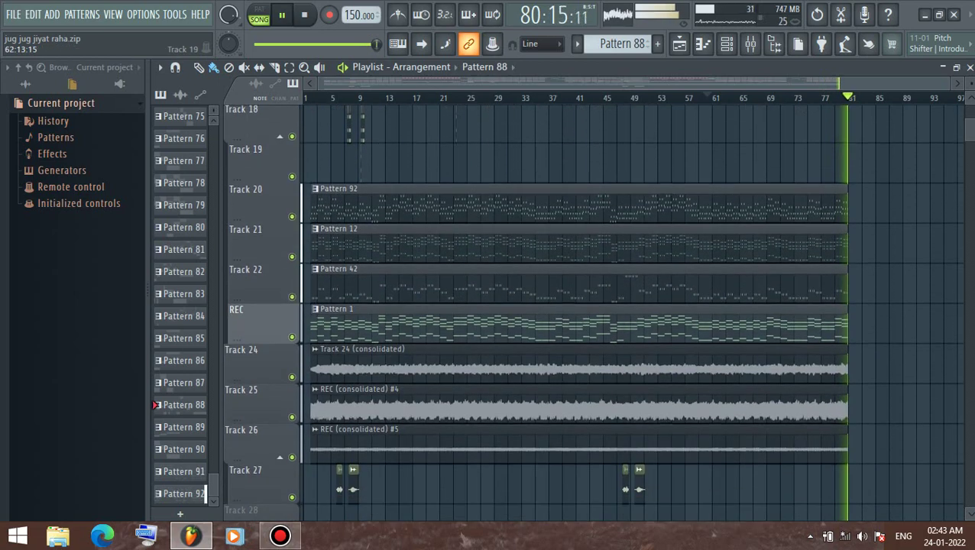
pyautogui.press('space')
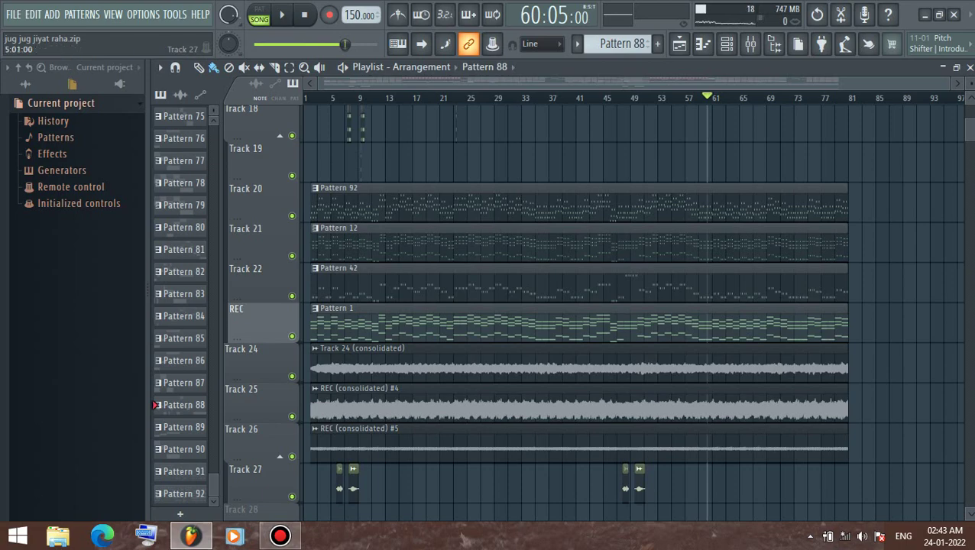
# Save the project as the zipped song file jug jug jiyat raha in the Fl project folder, replacing the existing file
pyautogui.hotkey('ctrl', 'shift', 's')
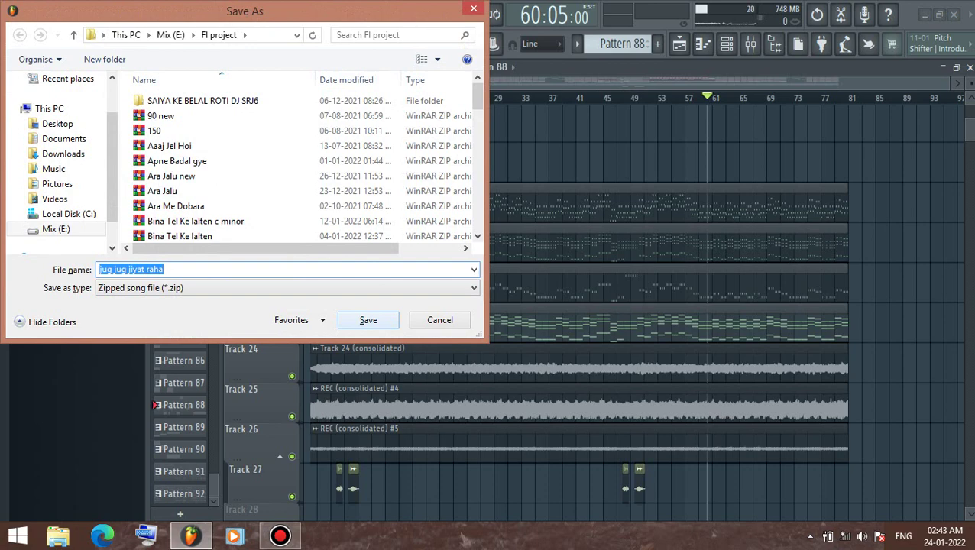
pyautogui.press('Return')
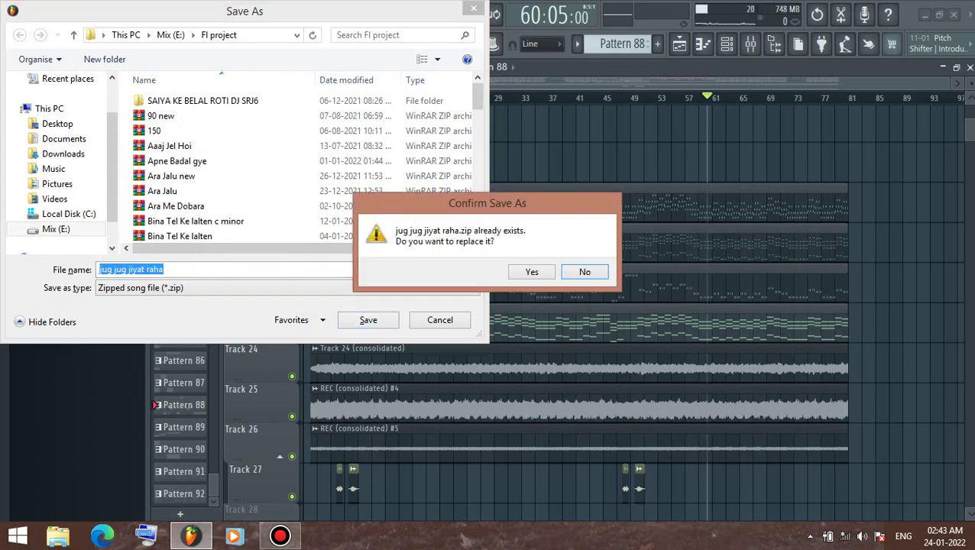
pyautogui.press('Return')
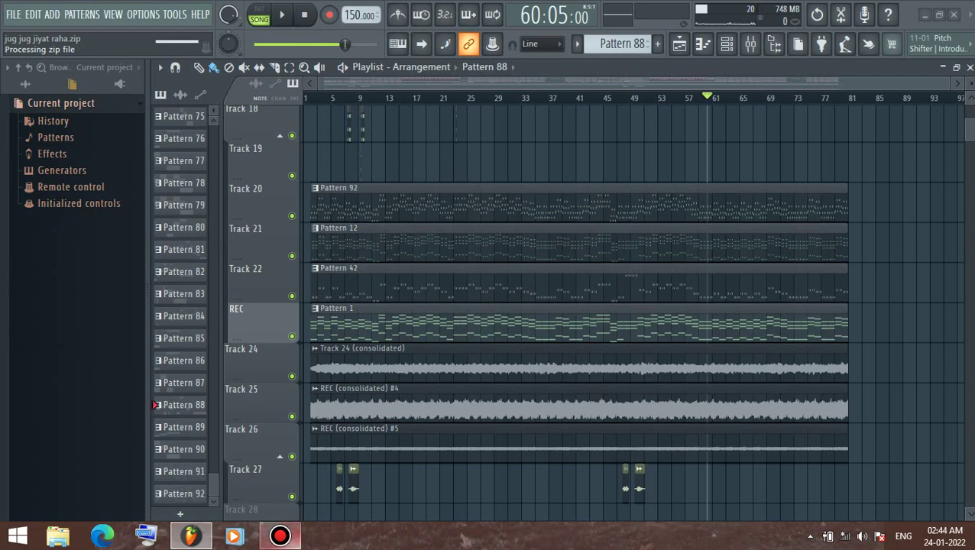
pyautogui.click(280, 536)
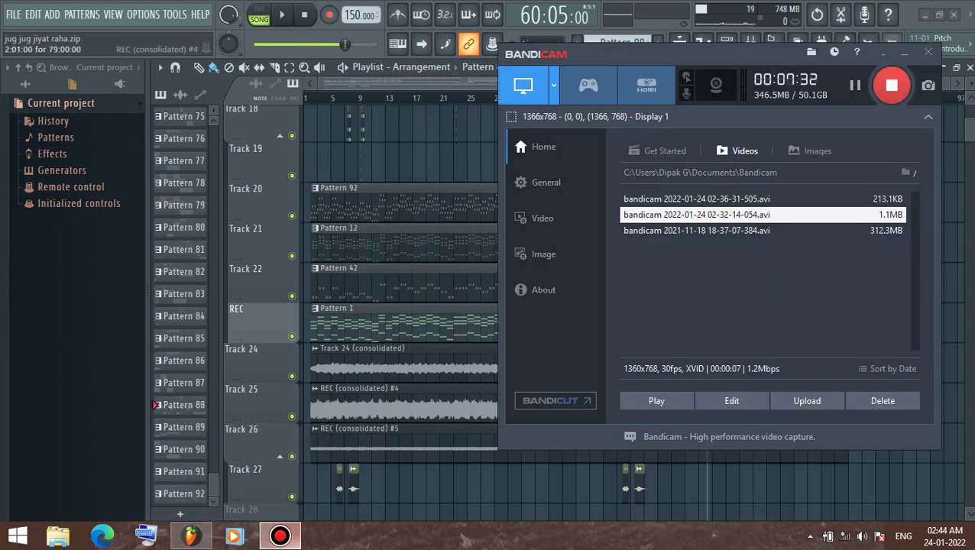